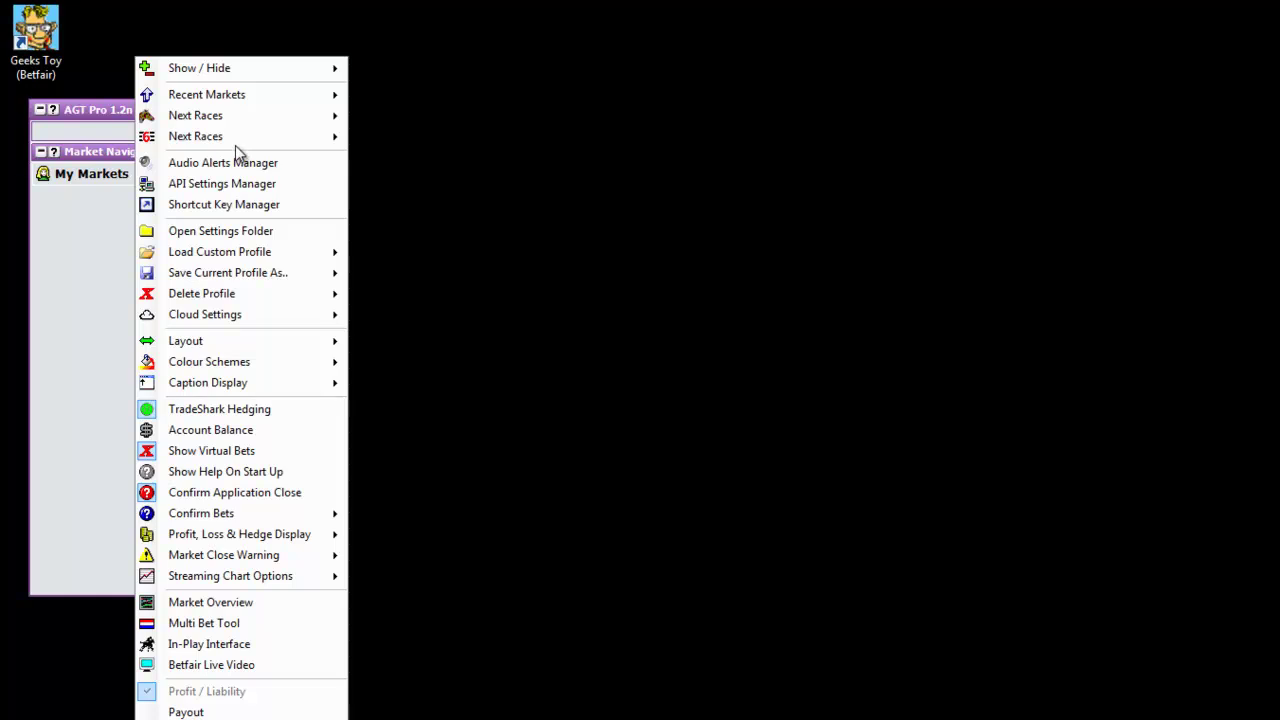
- Load the Winner market for the 17:40 Kempton Park race from the upcoming horse races
mouse_move(240, 121)
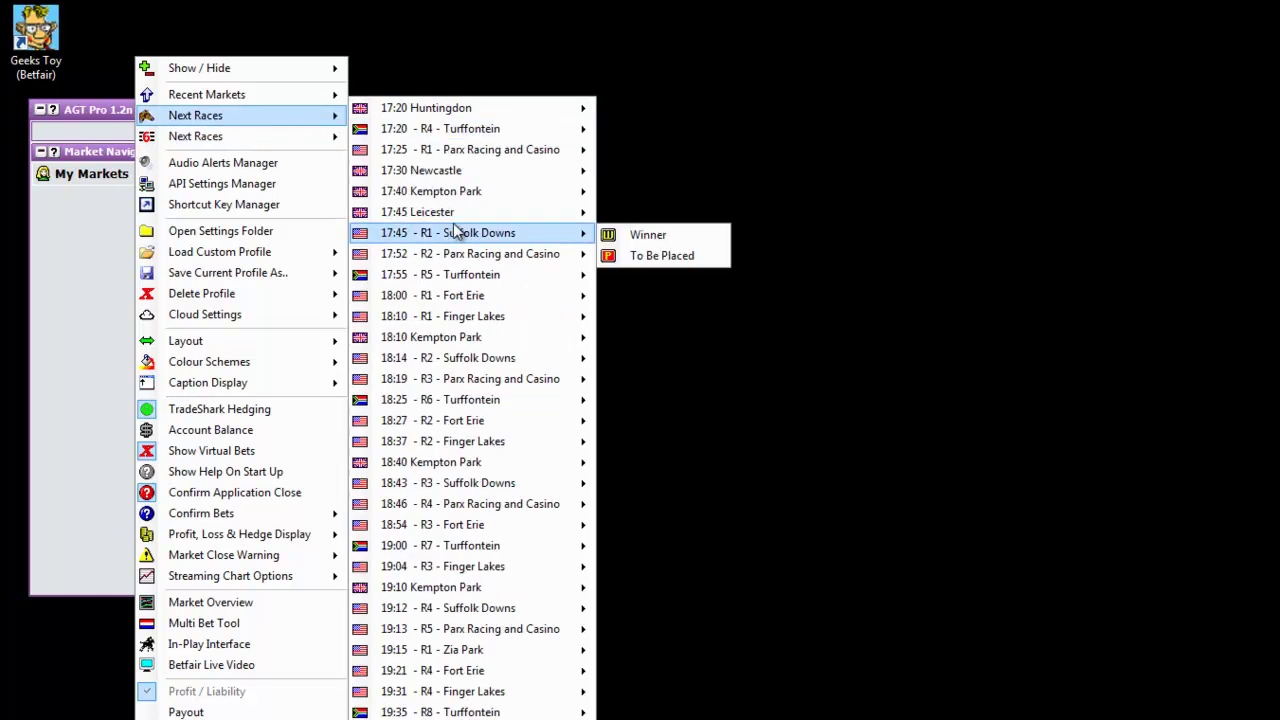
mouse_move(466, 193)
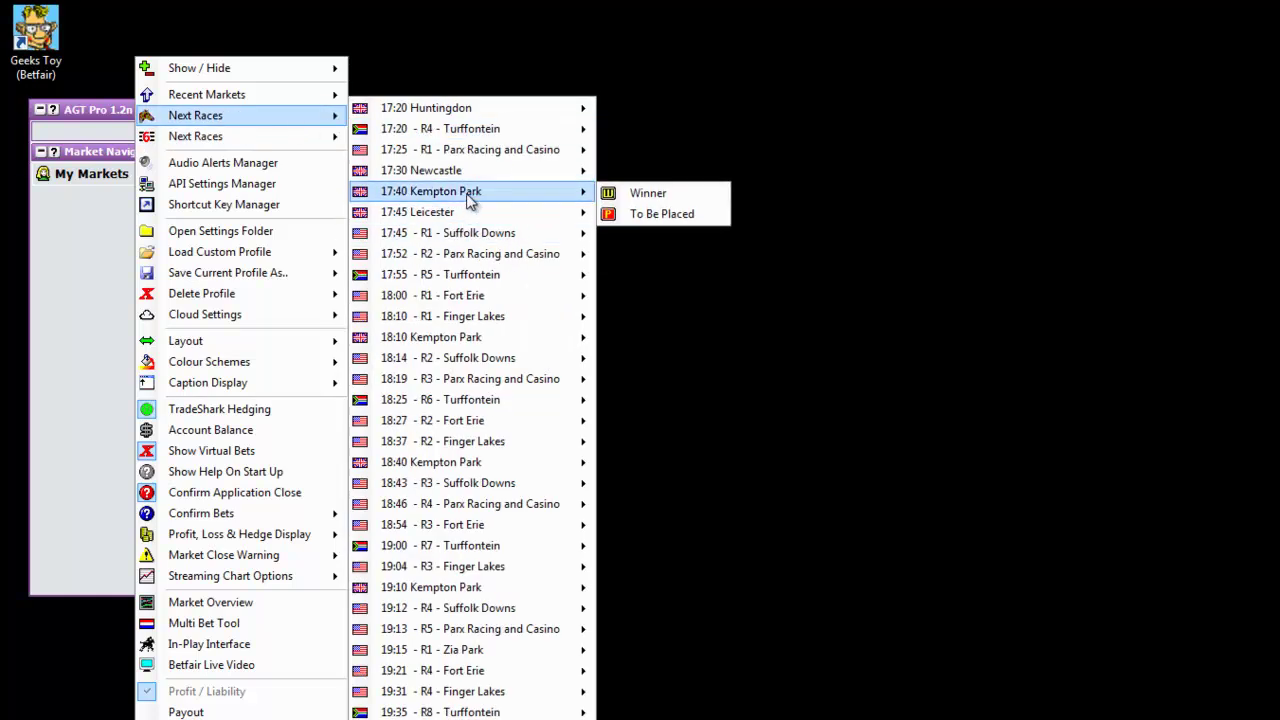
left_click(714, 194)
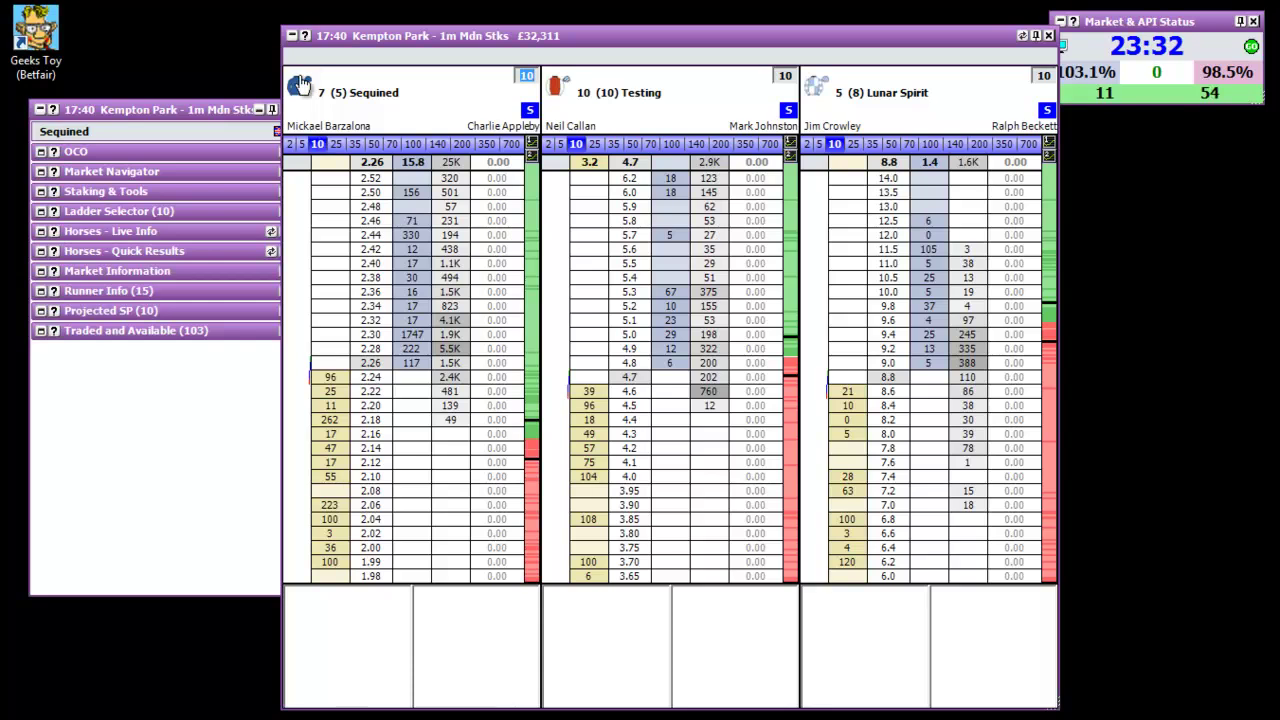
- Collapse the Kempton Park ladder window and open the Market Overview chart for that market
left_click(292, 37)
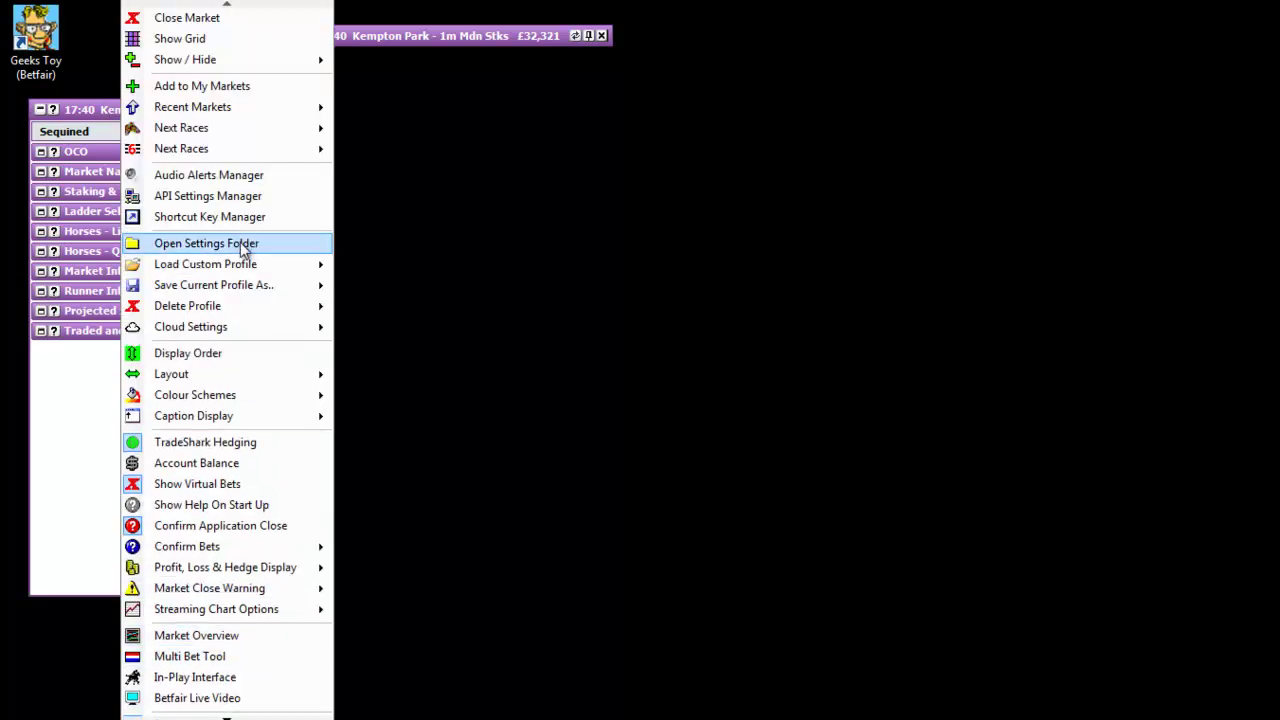
right_click(84, 114)
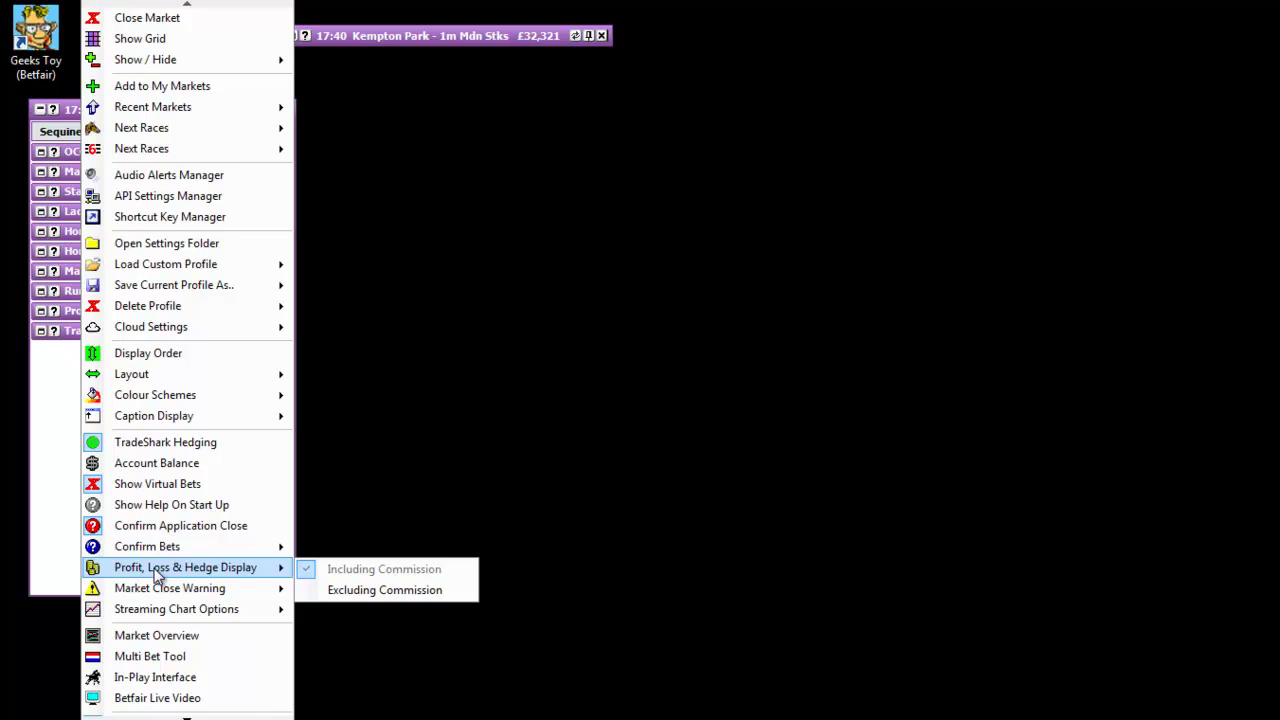
left_click(178, 638)
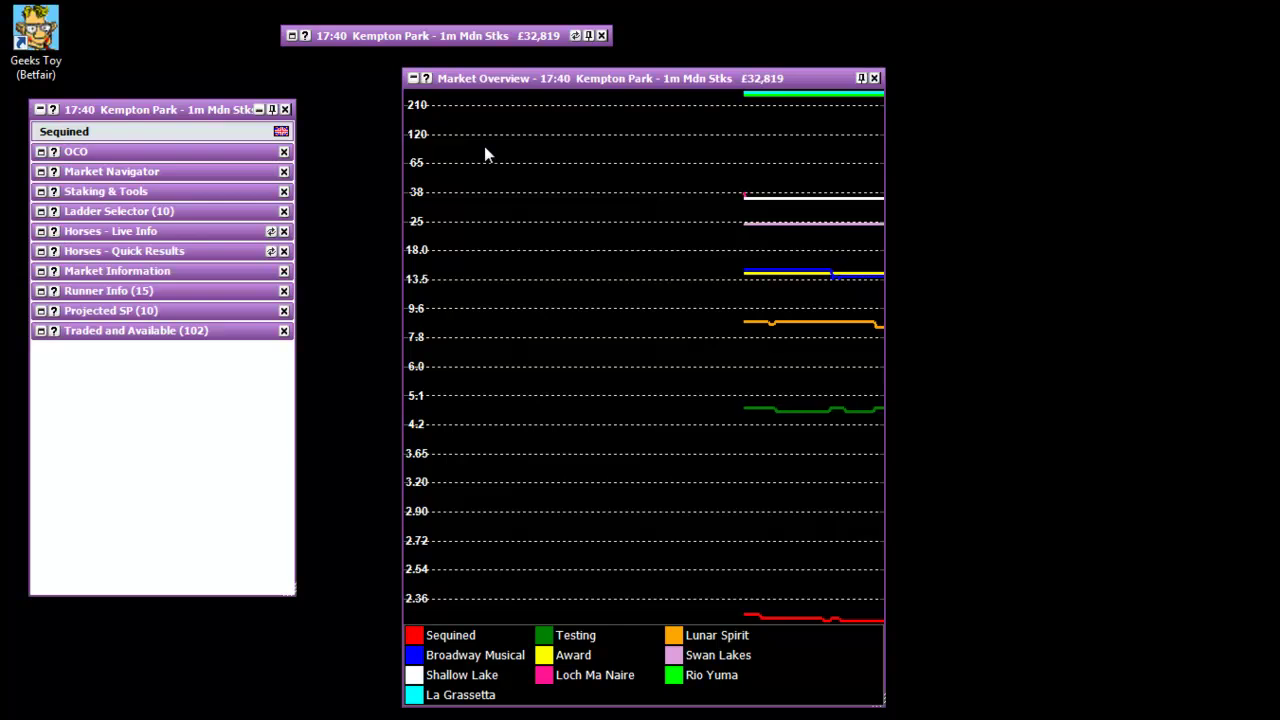
- Examine the Market Overview chart's legend settings for location, sorting, font size and colours, along with its chart range and sample rate options
right_click(484, 154)
right_click(485, 112)
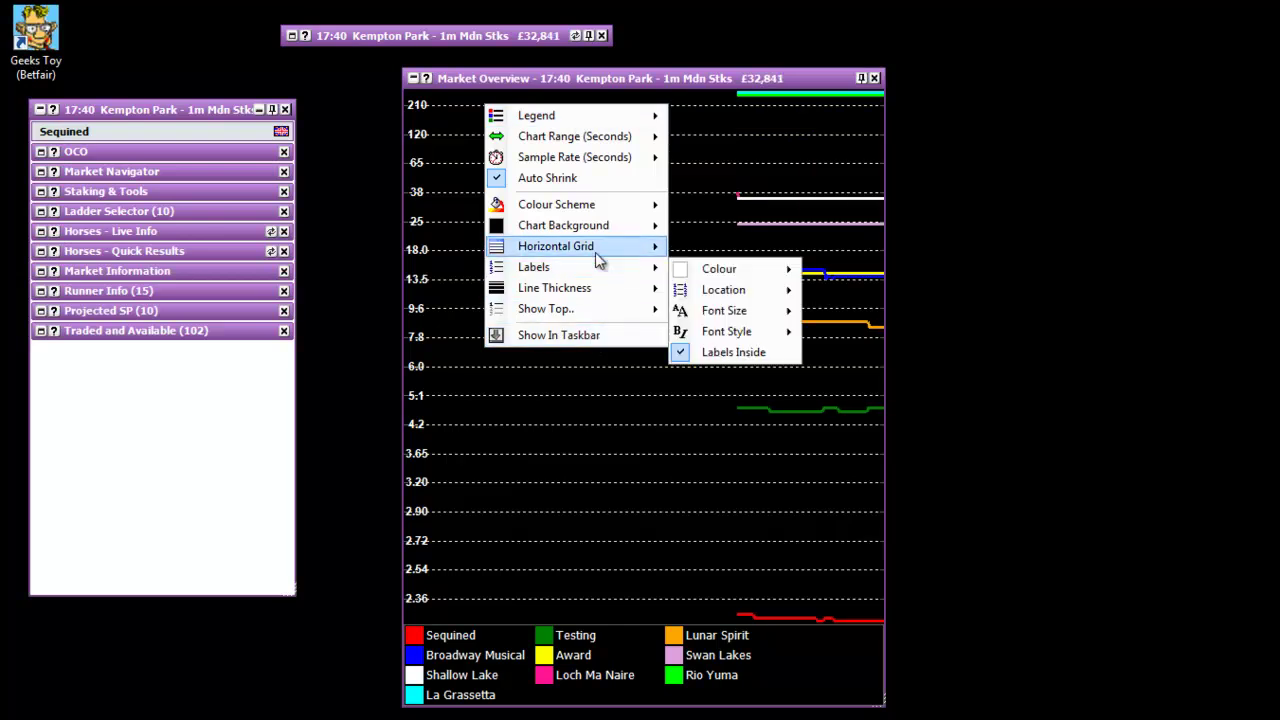
left_click(589, 120)
right_click(590, 123)
mouse_move(632, 139)
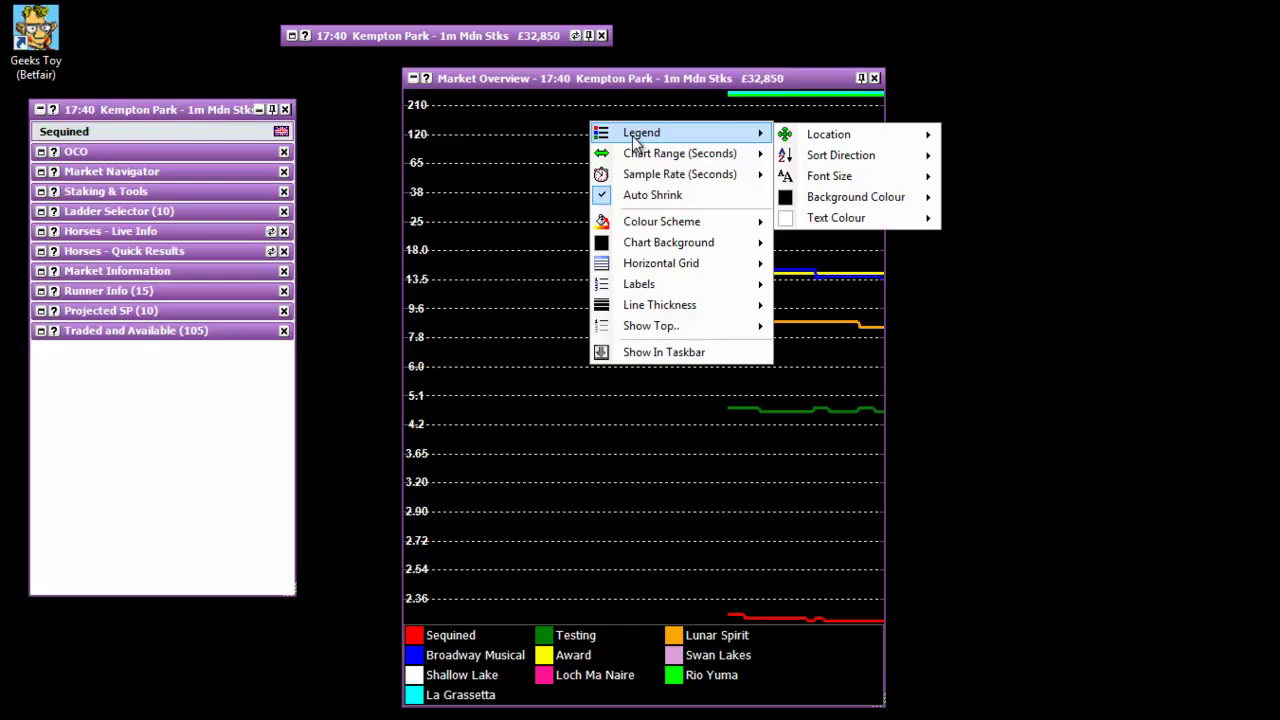
mouse_move(796, 139)
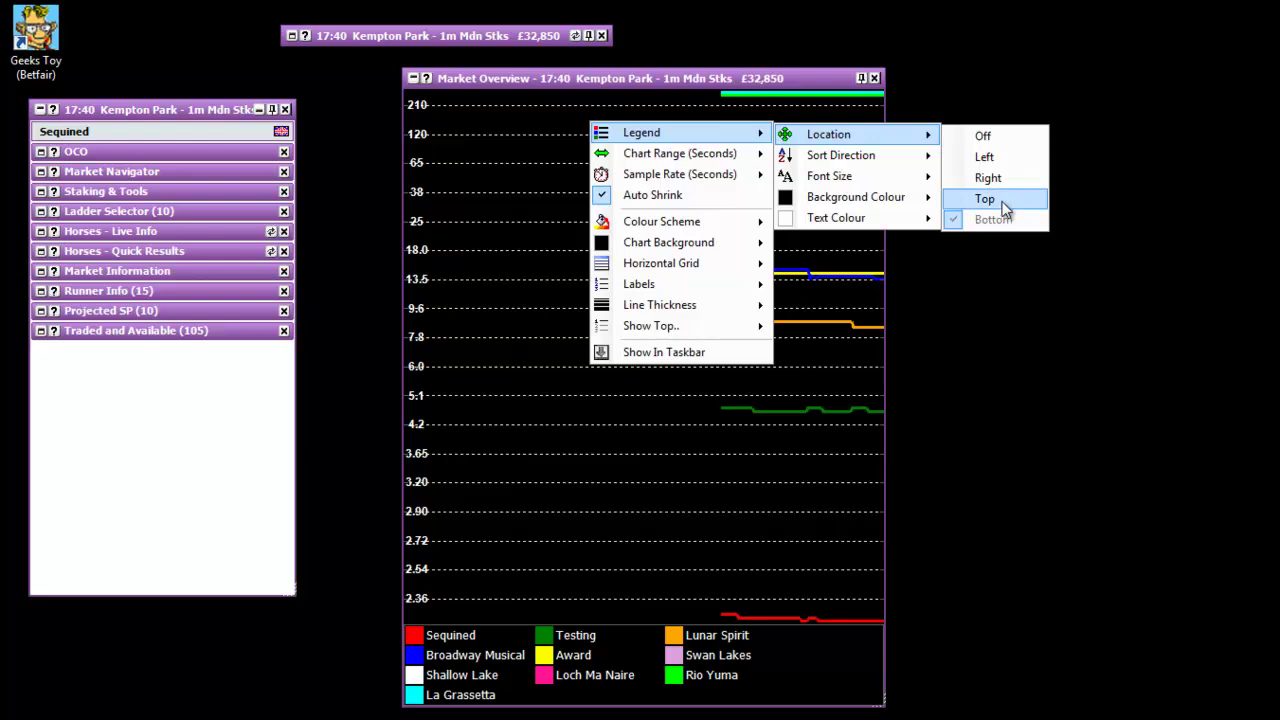
mouse_move(900, 172)
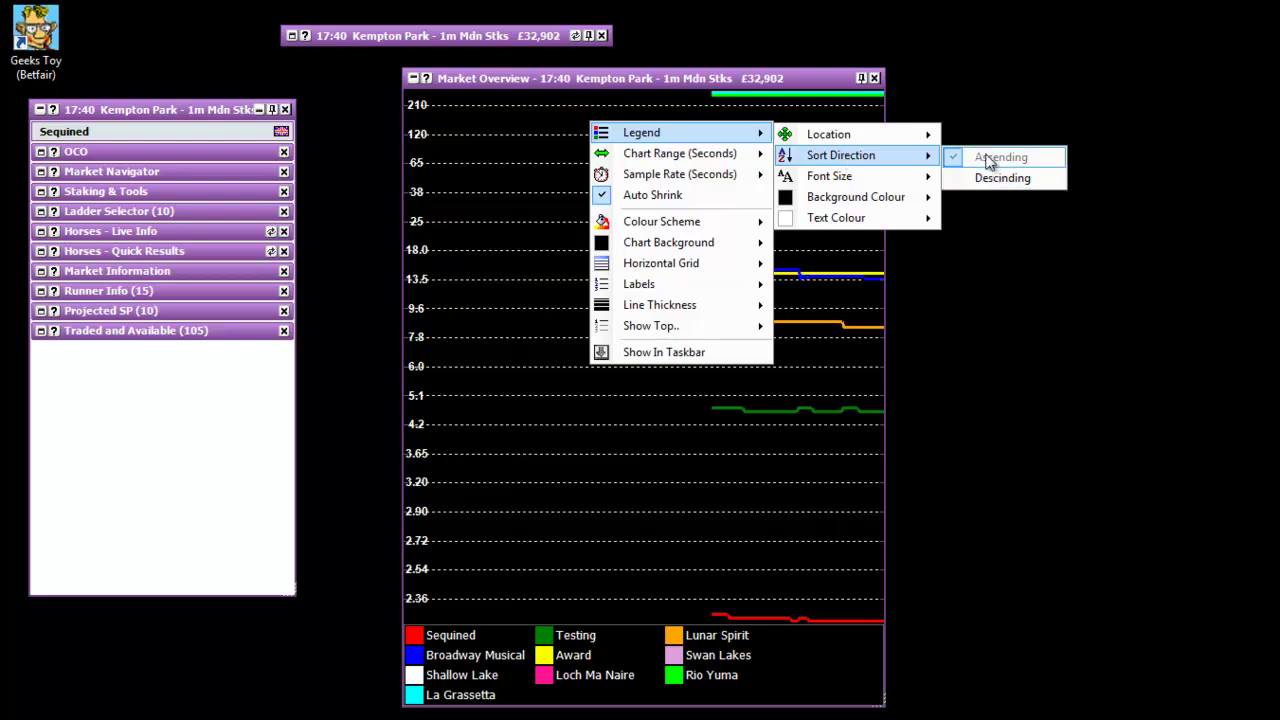
mouse_move(830, 178)
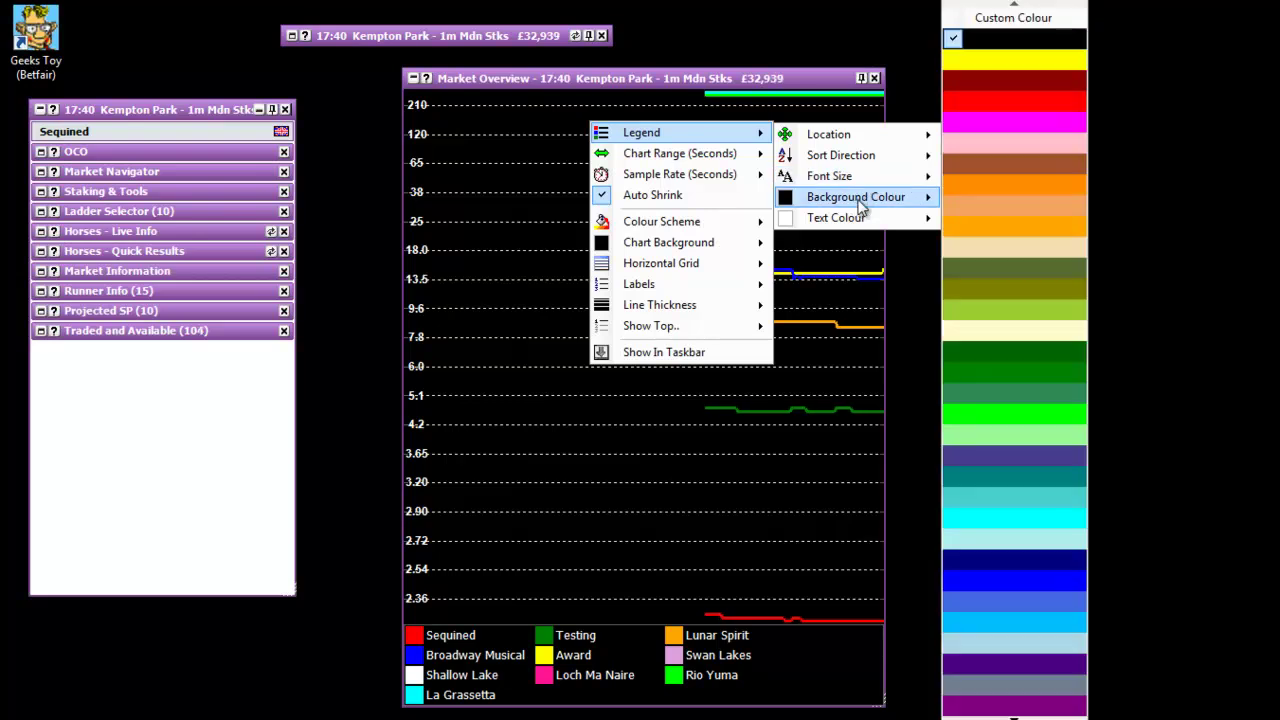
mouse_move(853, 222)
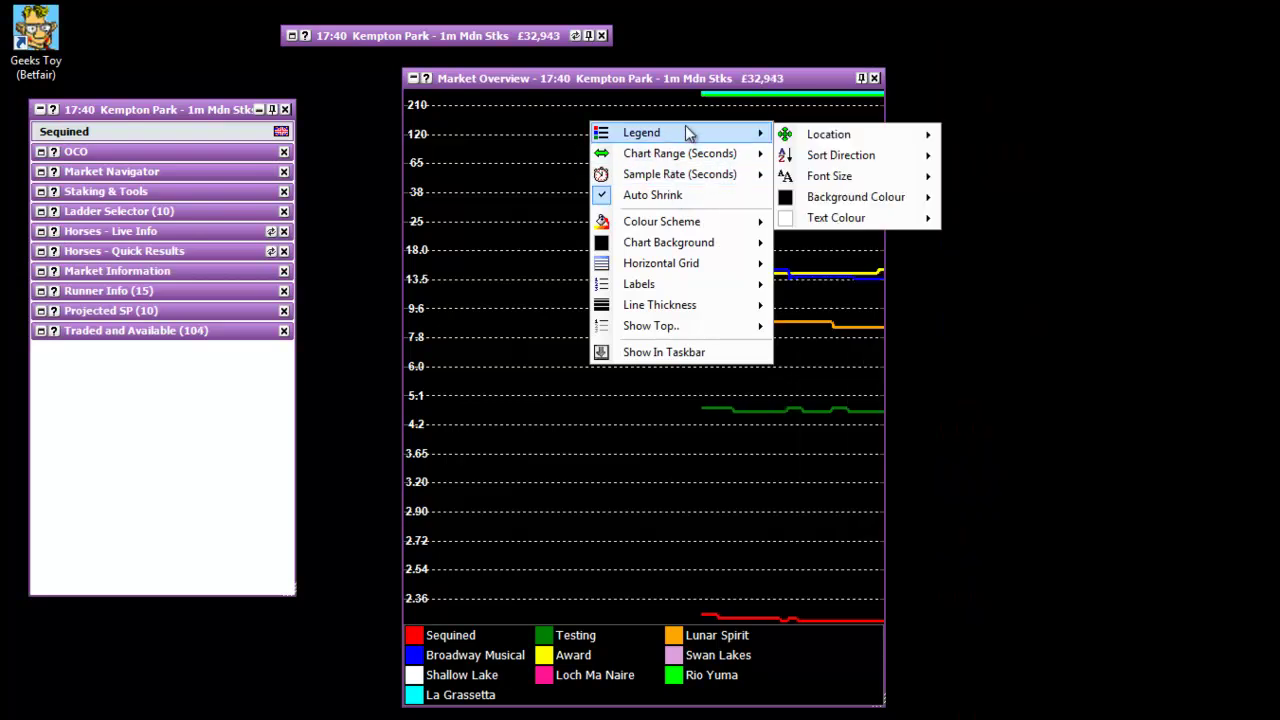
mouse_move(680, 158)
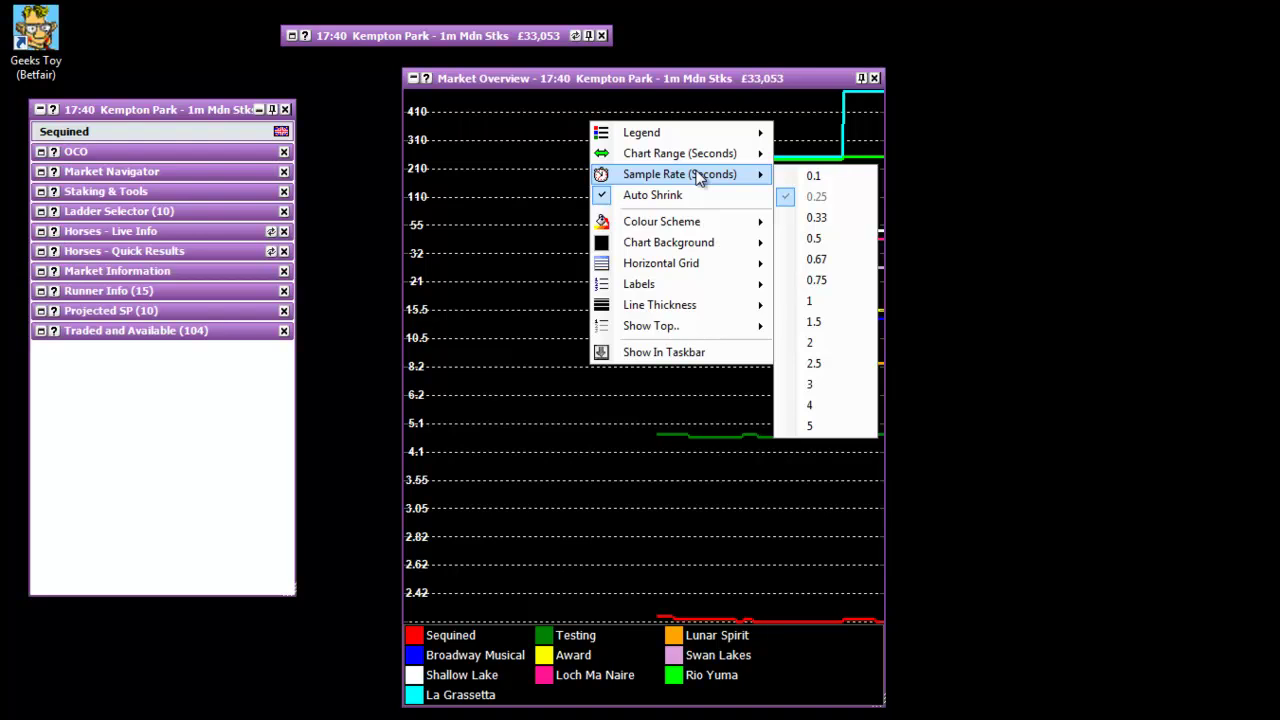
left_click(439, 348)
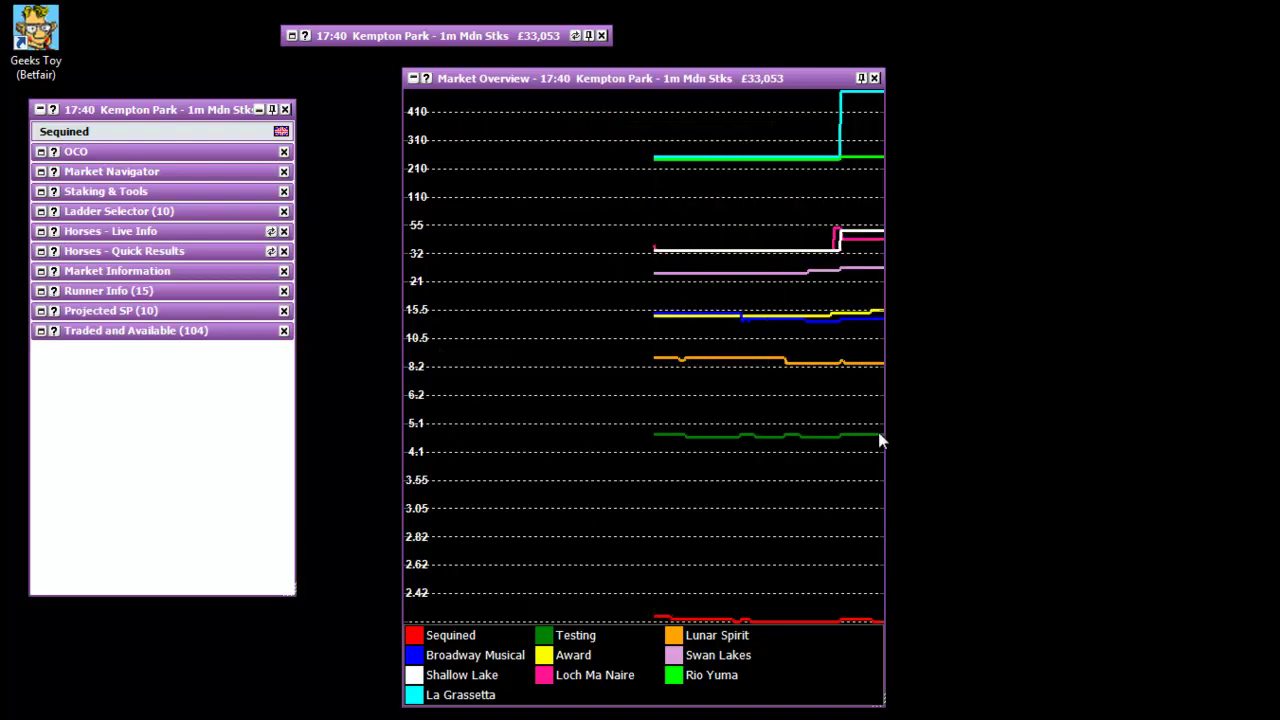
- Apply the Dusk colour scheme to the Market Overview chart
right_click(466, 149)
mouse_move(551, 202)
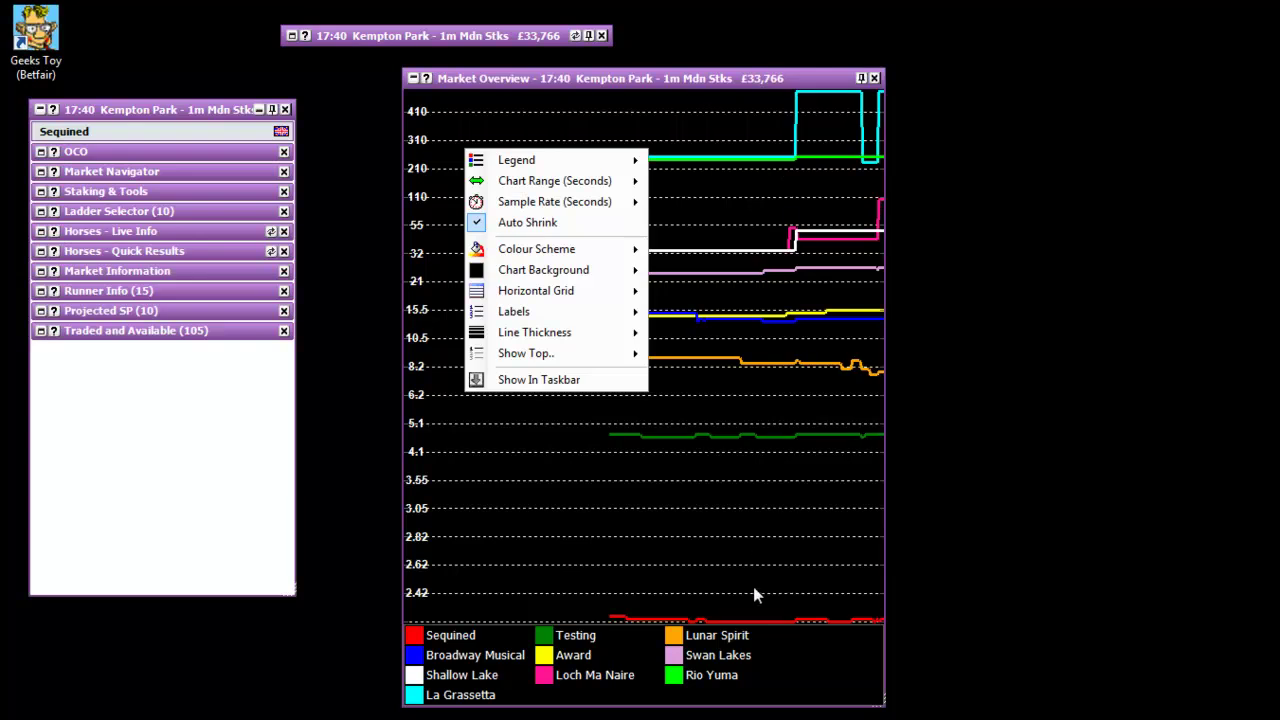
mouse_move(645, 259)
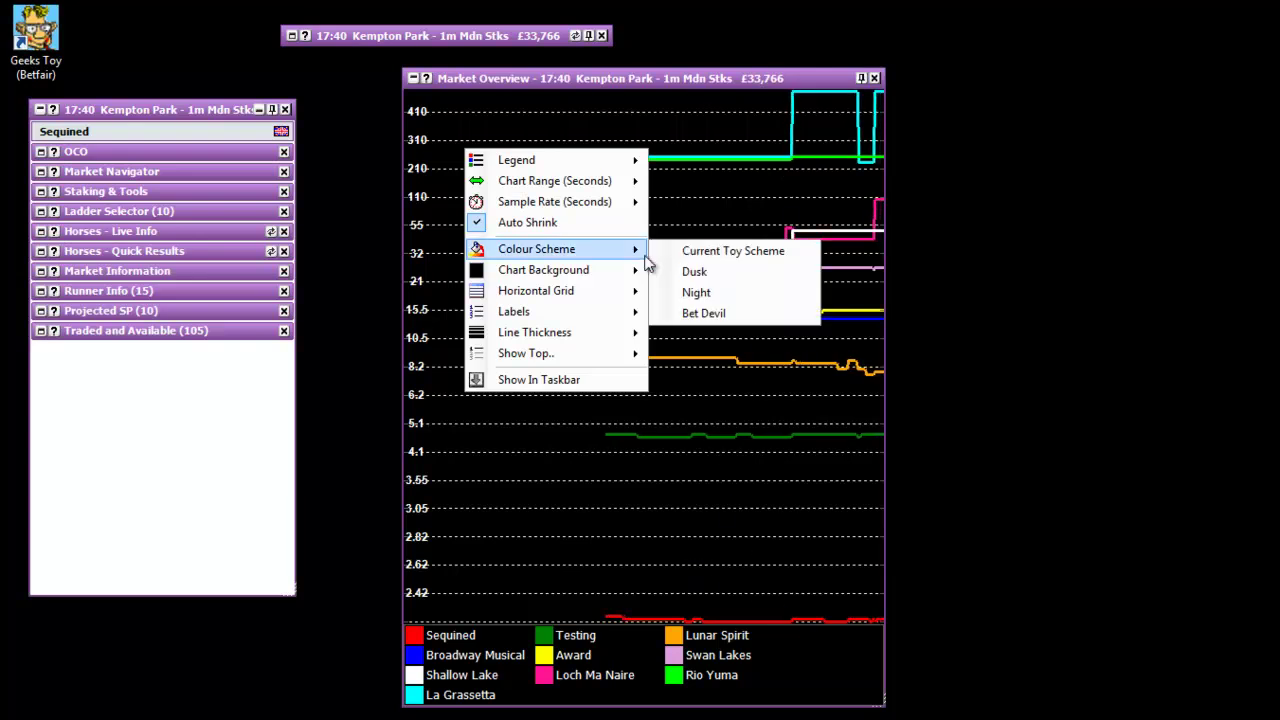
left_click(726, 272)
- Change the Market Overview chart's colour scheme to Night
right_click(547, 231)
mouse_move(629, 290)
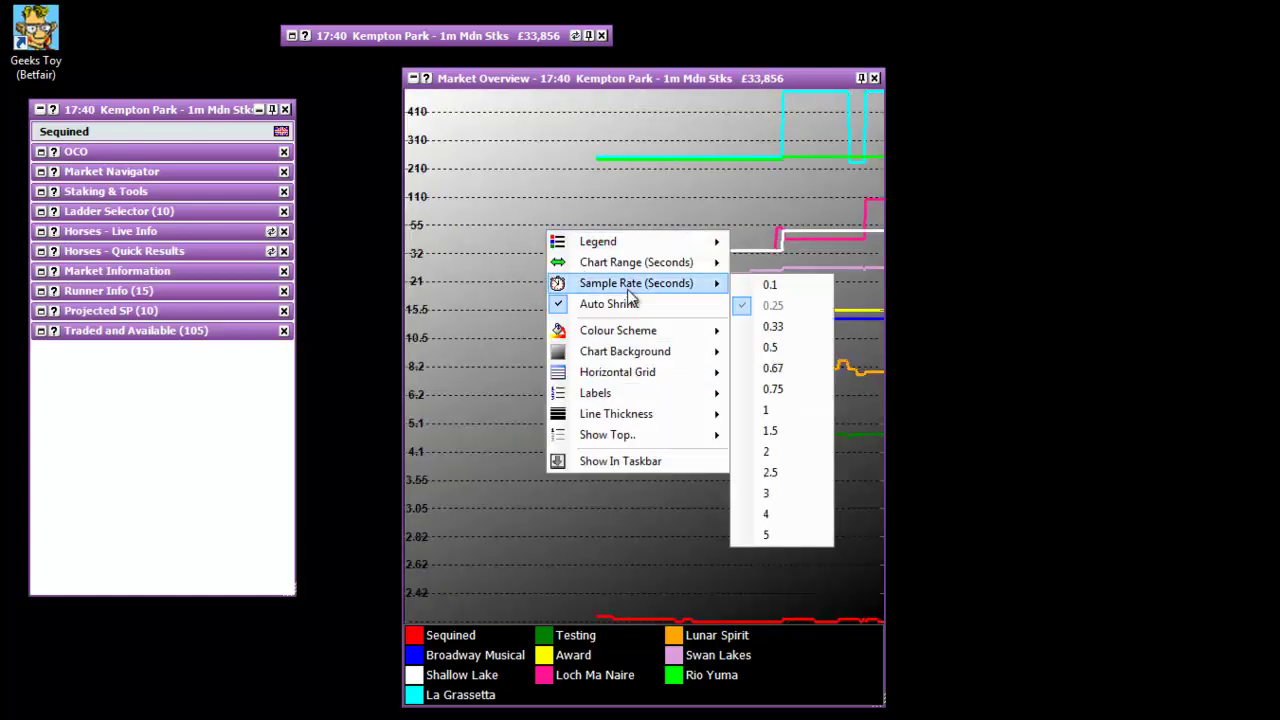
mouse_move(650, 330)
left_click(788, 376)
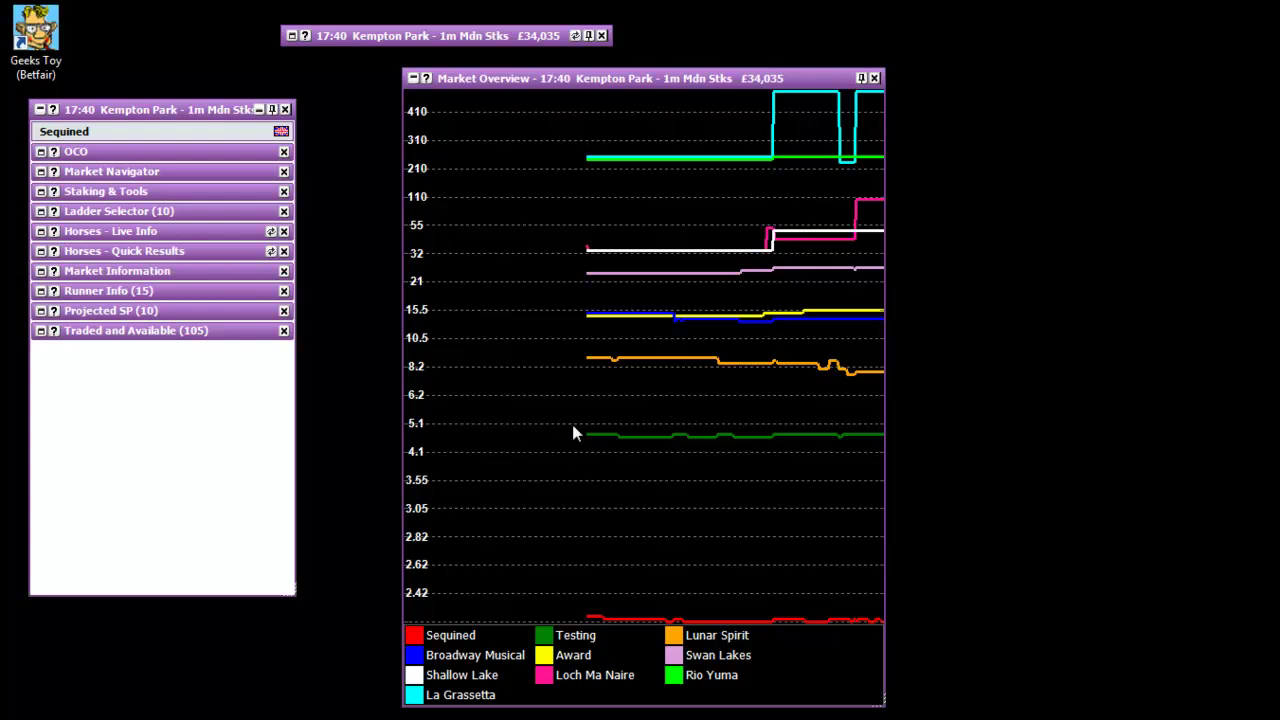
right_click(519, 192)
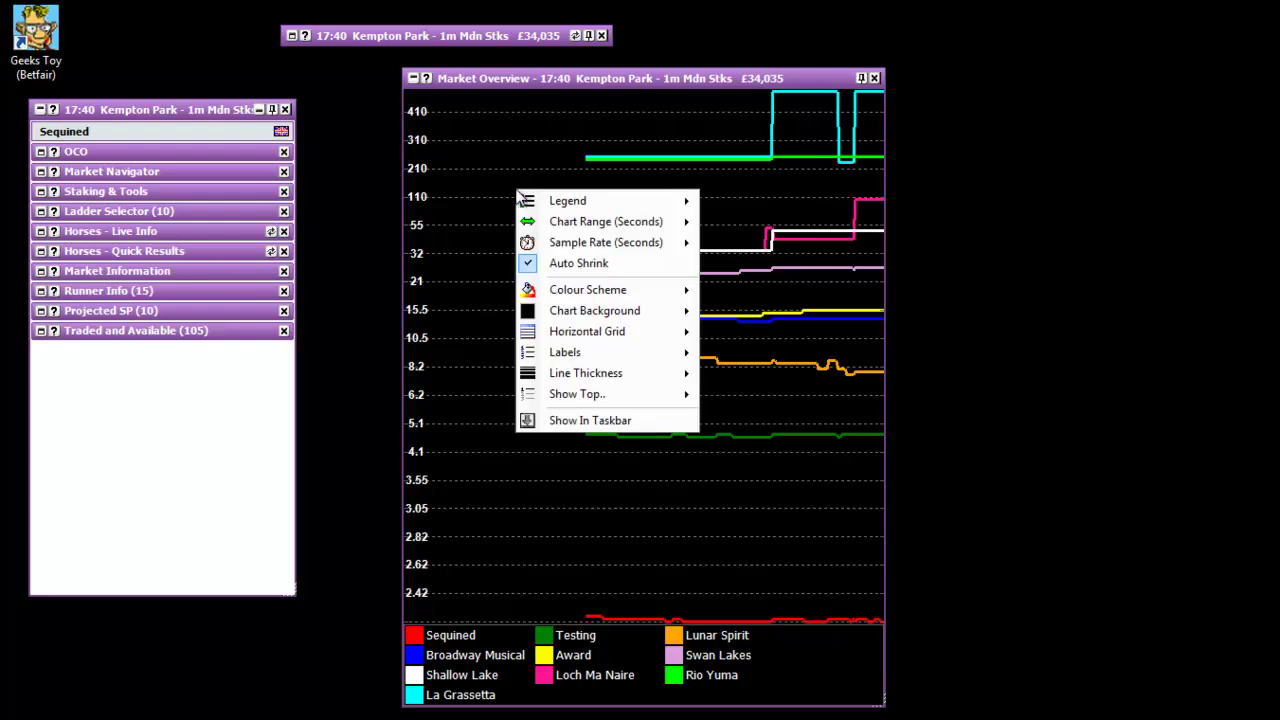
left_click(418, 607)
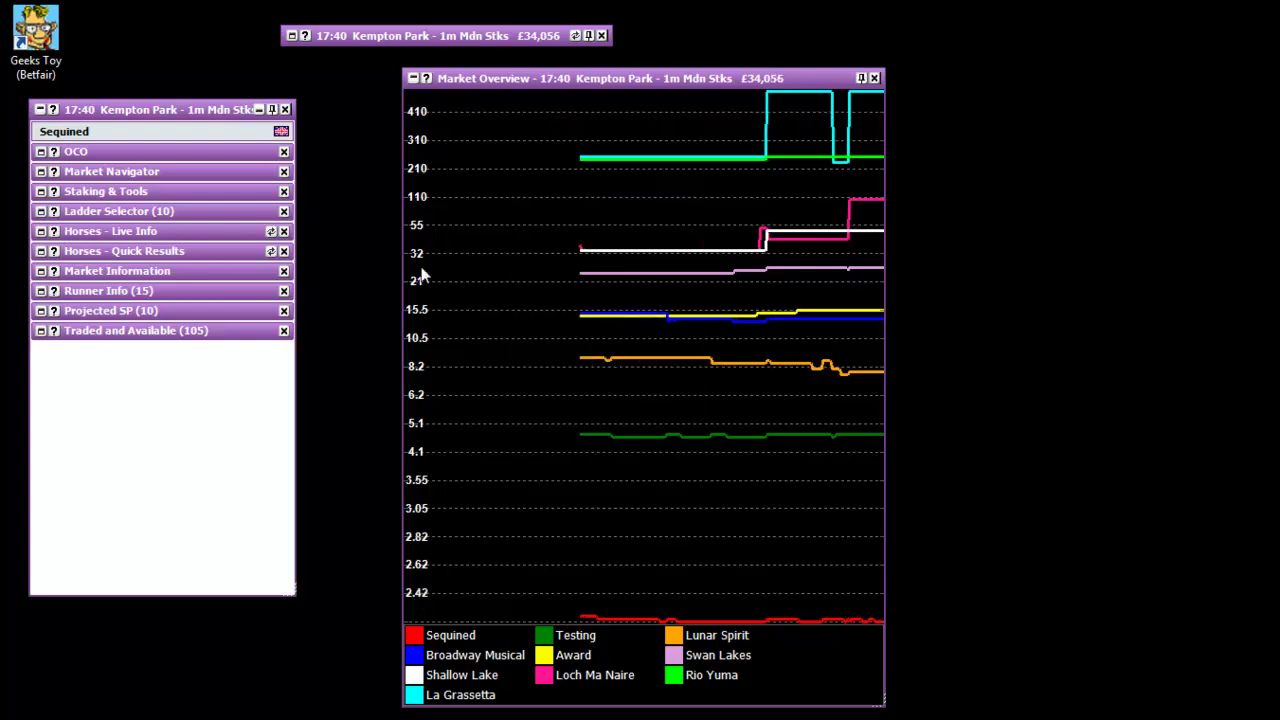
- Limit the Market Overview chart's horizontal grid to a maximum of 5 lines
right_click(515, 271)
mouse_move(607, 376)
mouse_move(614, 411)
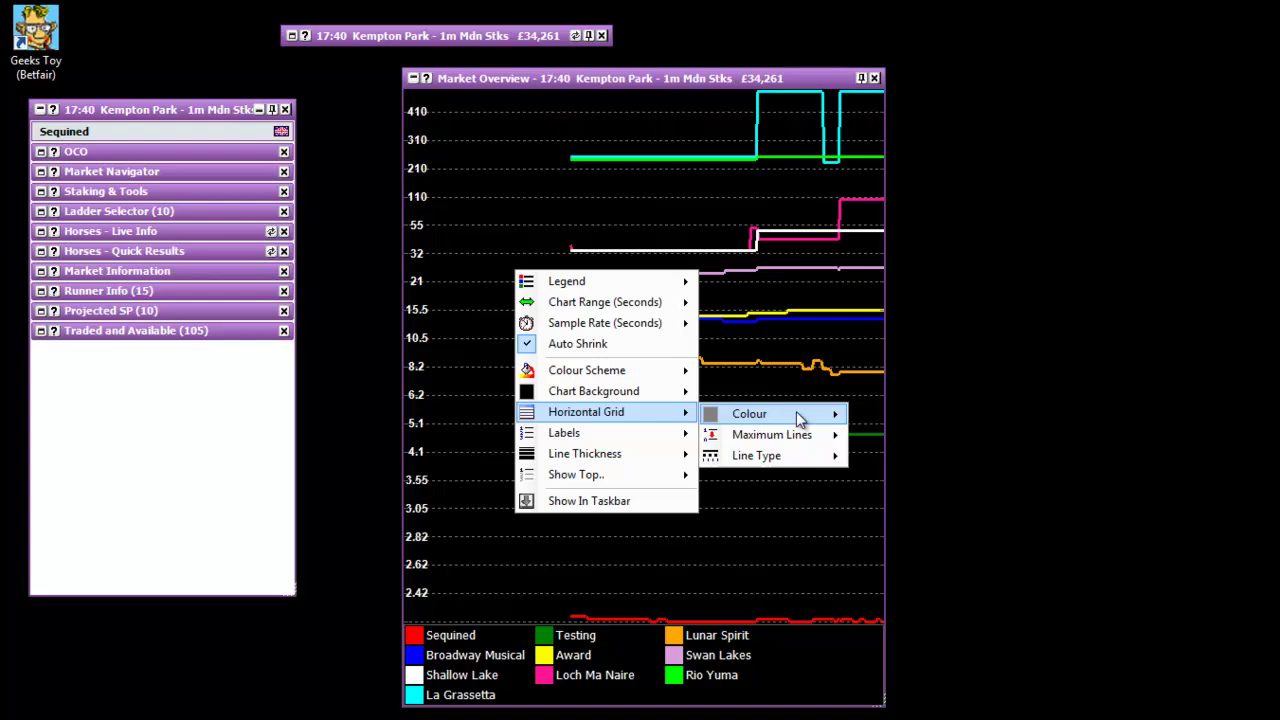
mouse_move(797, 413)
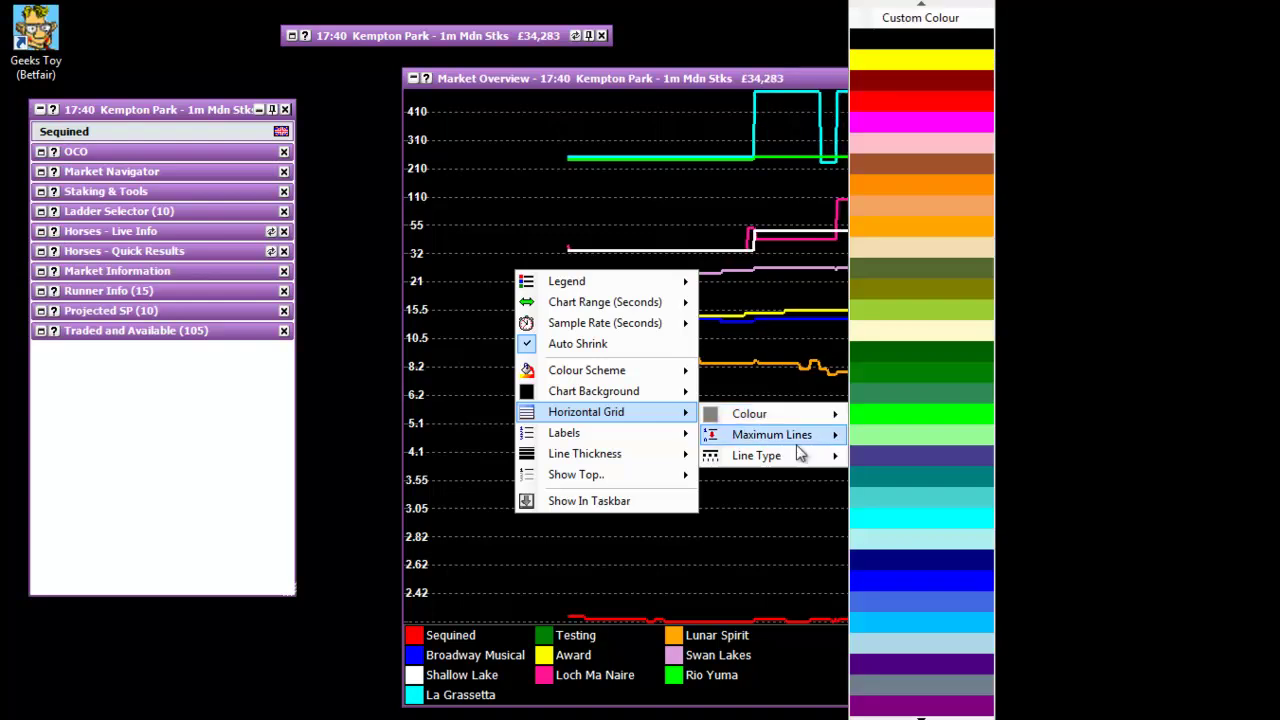
mouse_move(755, 441)
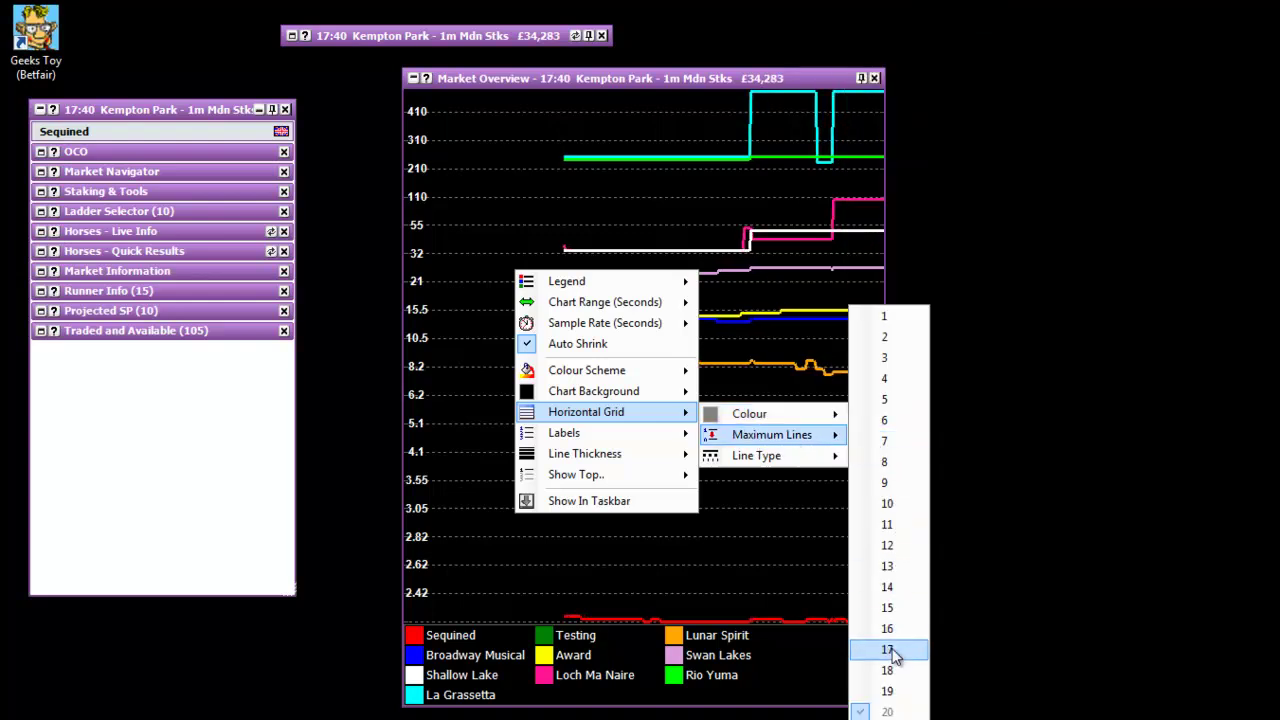
left_click(888, 401)
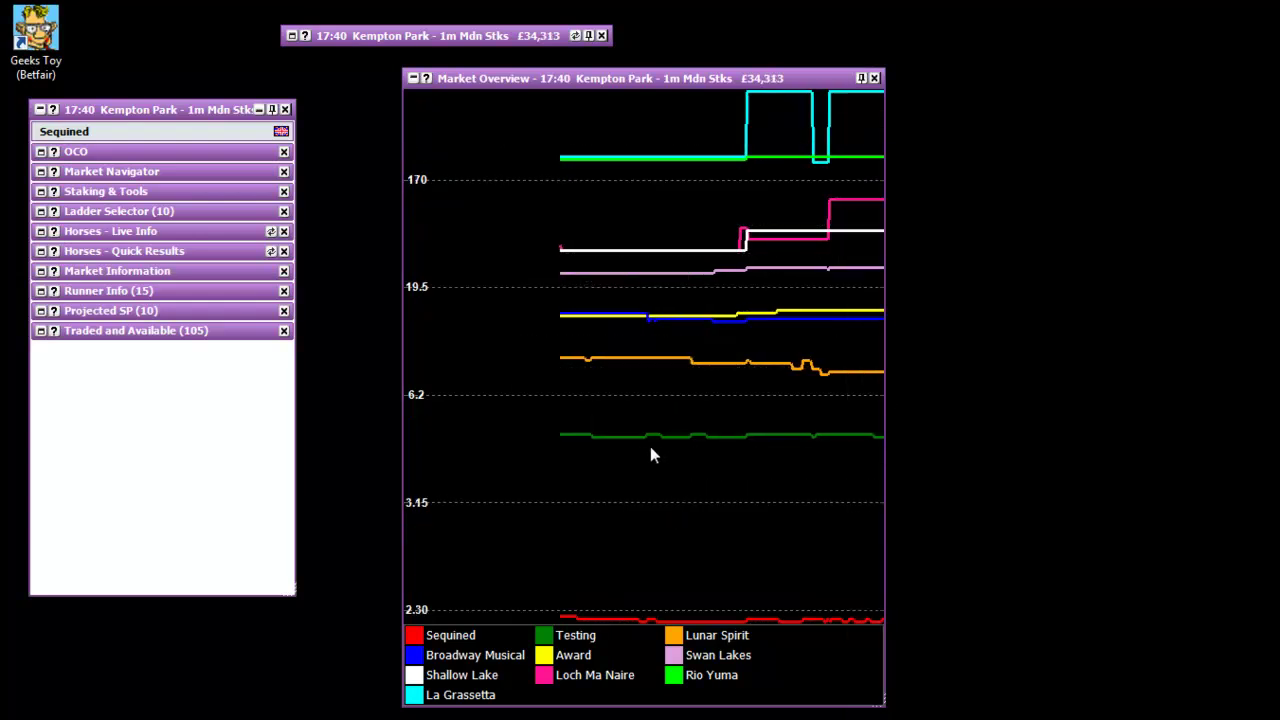
- Set the horizontal grid's maximum lines back to 20 on the Market Overview chart
right_click(554, 294)
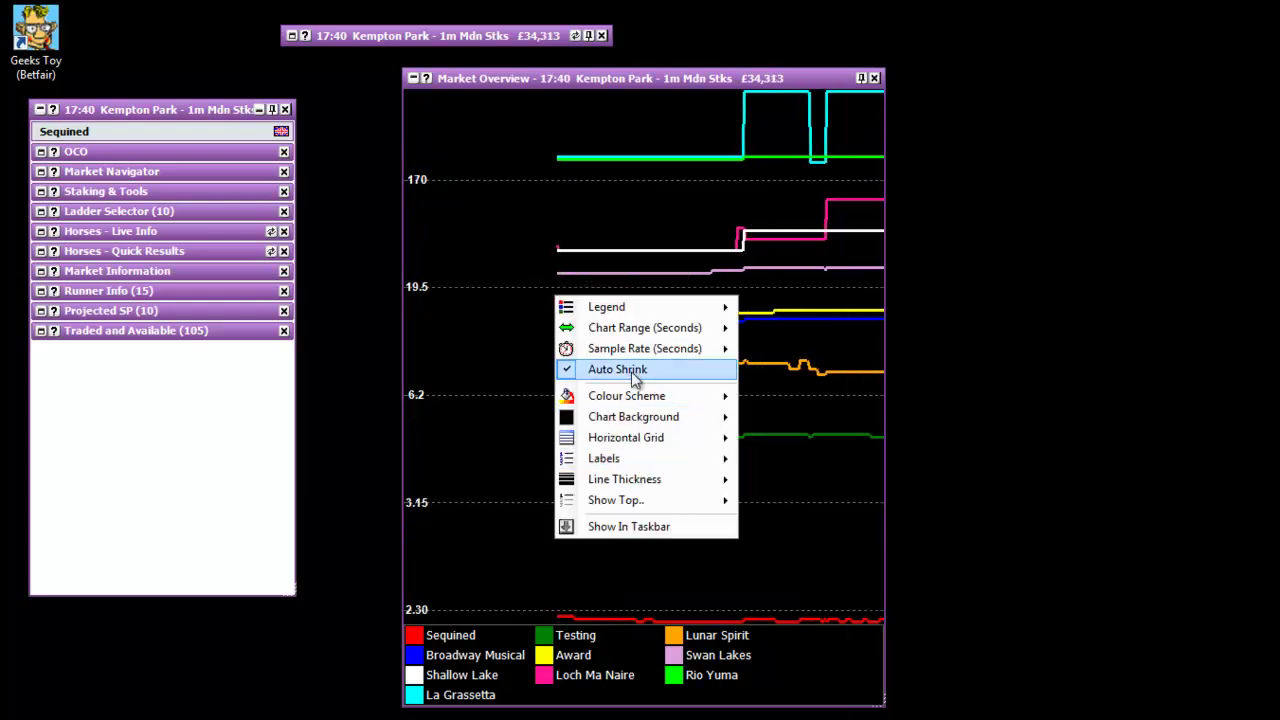
mouse_move(668, 437)
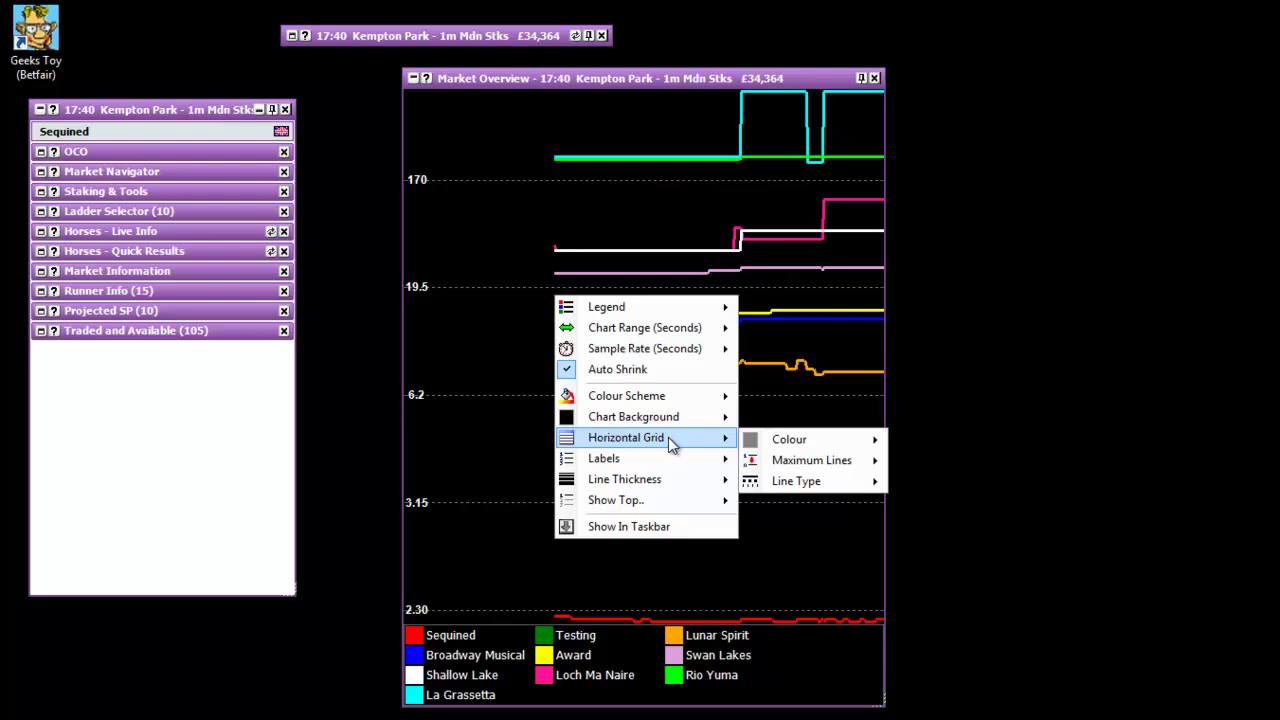
mouse_move(812, 462)
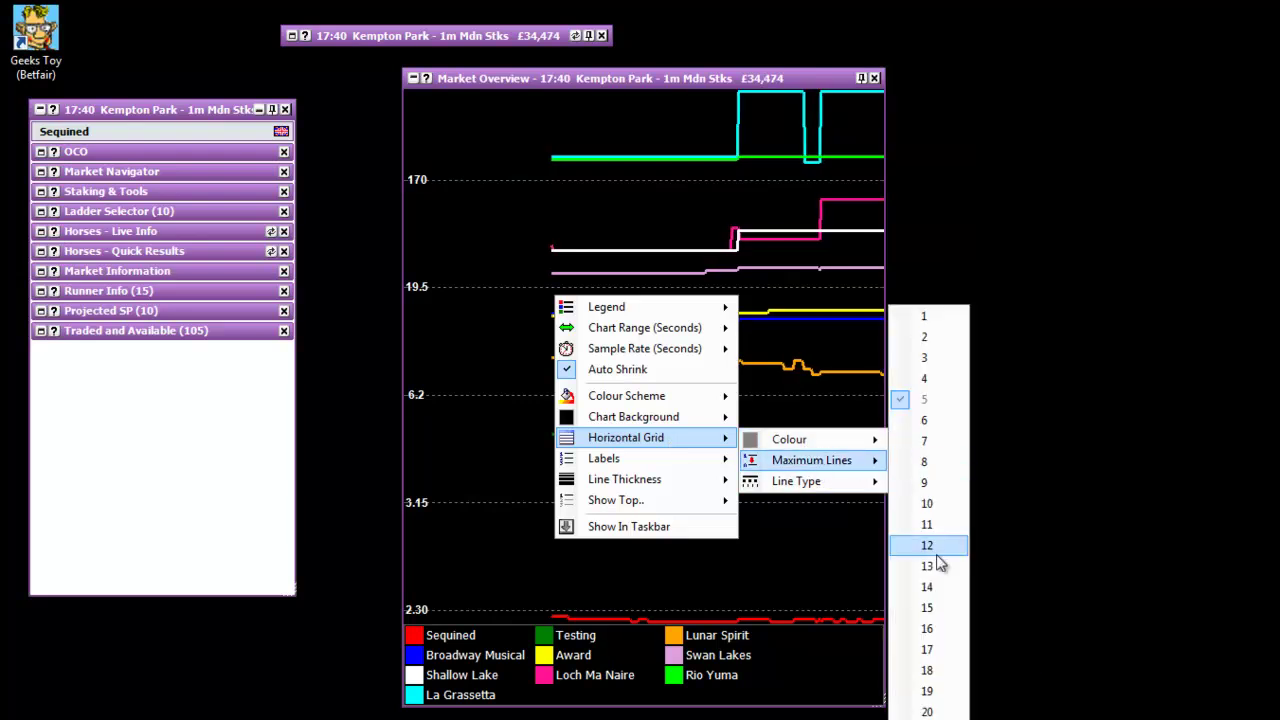
left_click(966, 682)
- Restrict the Market Overview chart to the top five selections
right_click(530, 207)
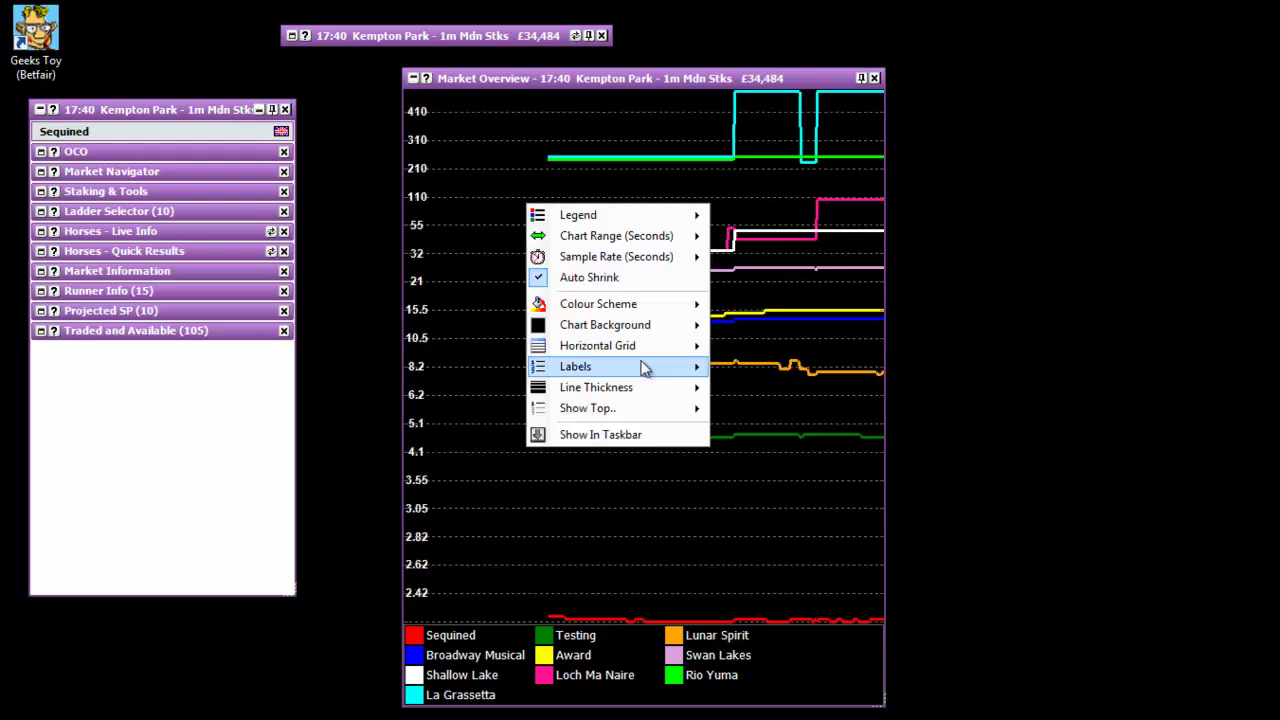
mouse_move(700, 410)
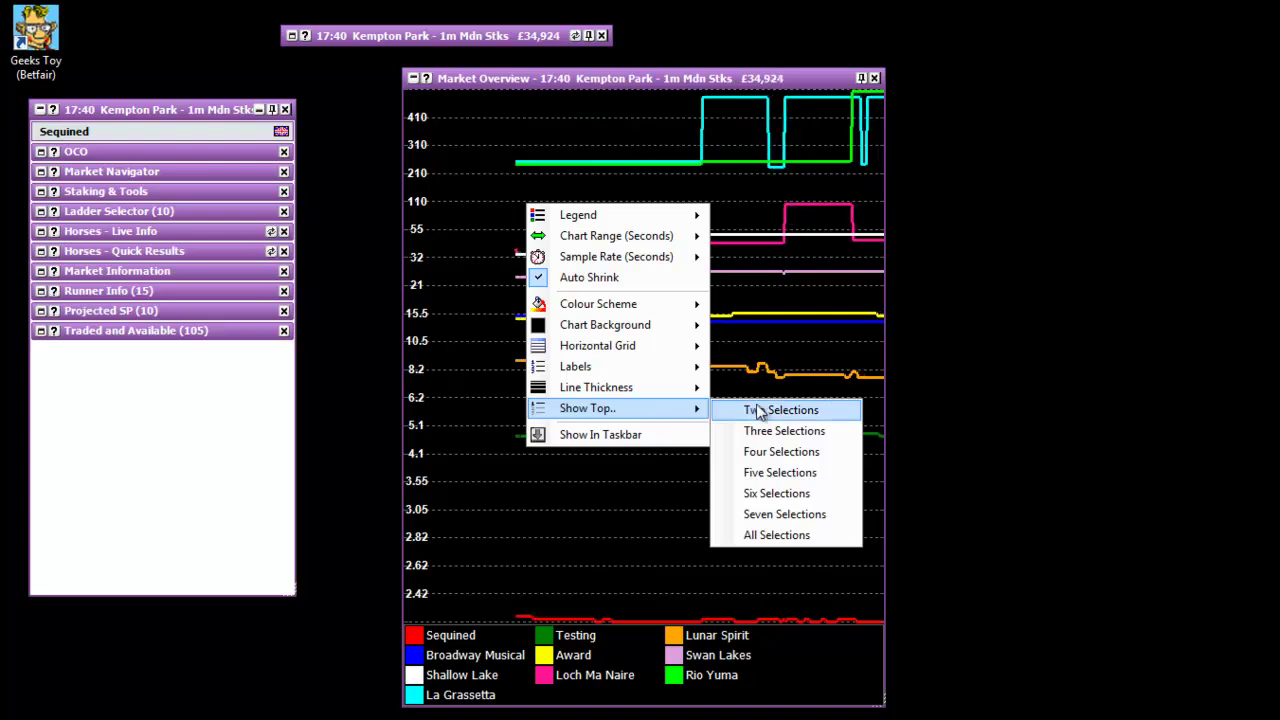
left_click(785, 480)
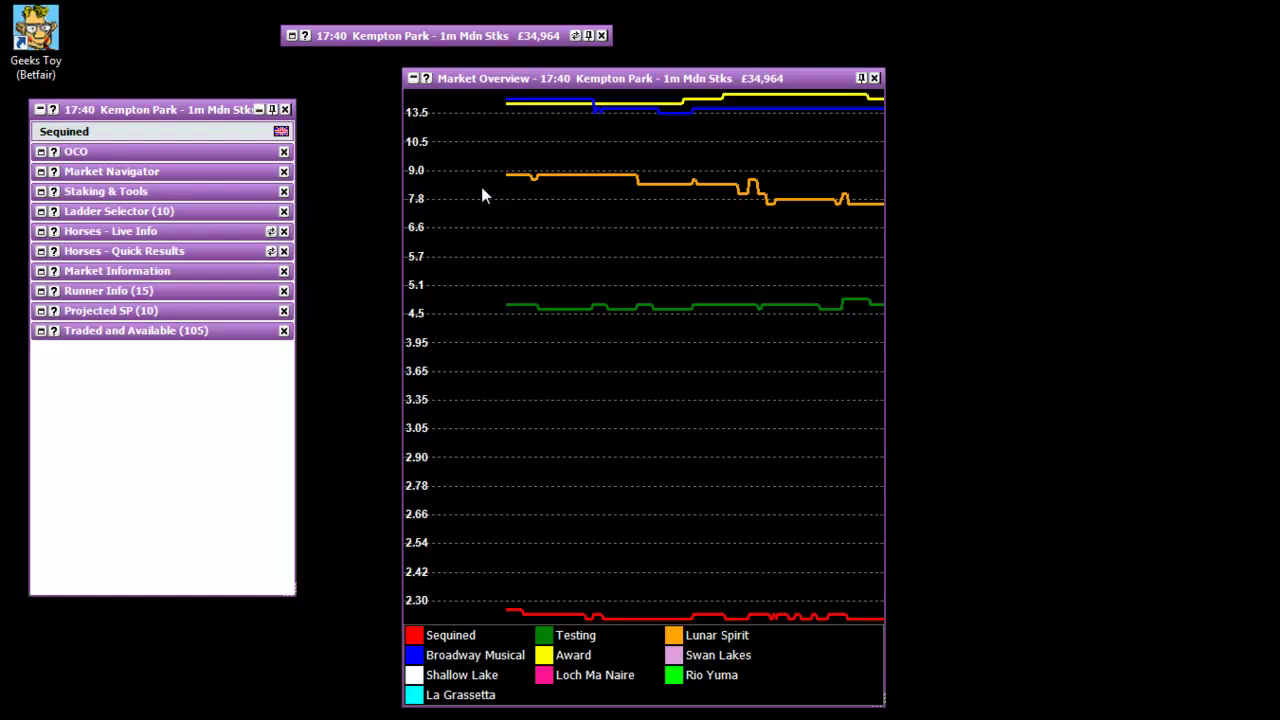
- Show all selections on the Market Overview chart again
right_click(584, 398)
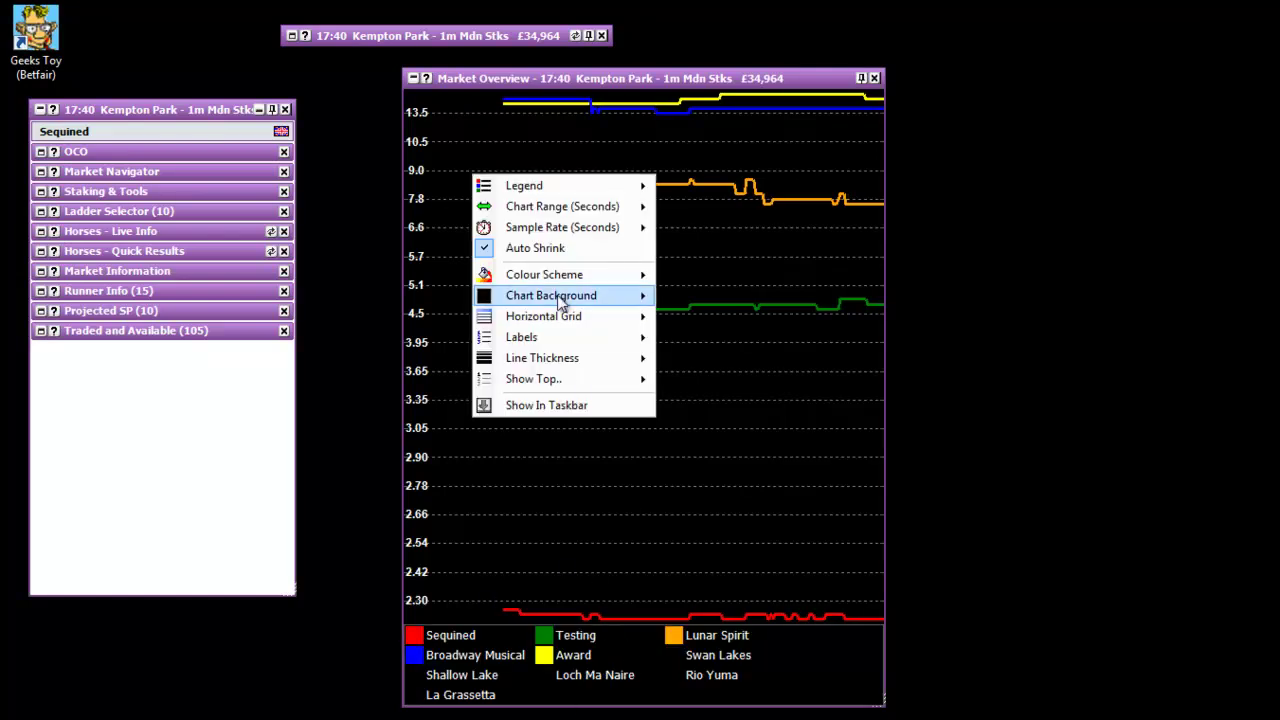
mouse_move(591, 336)
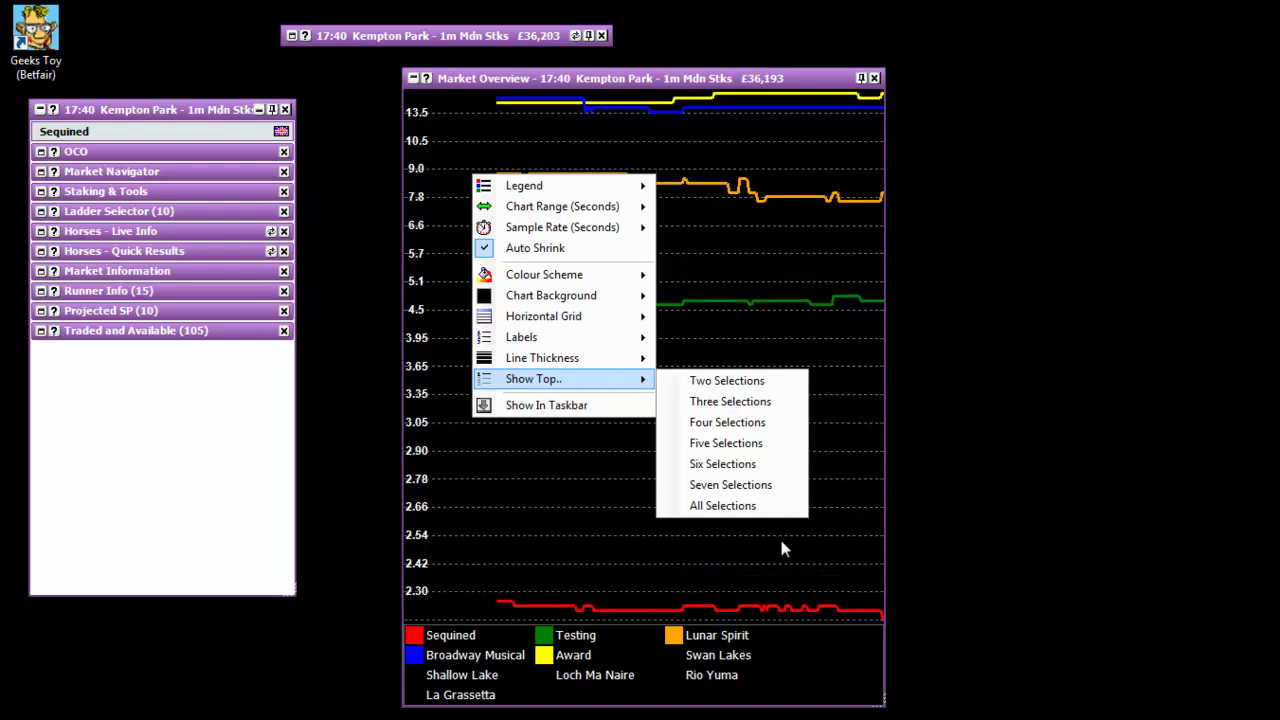
left_click(779, 506)
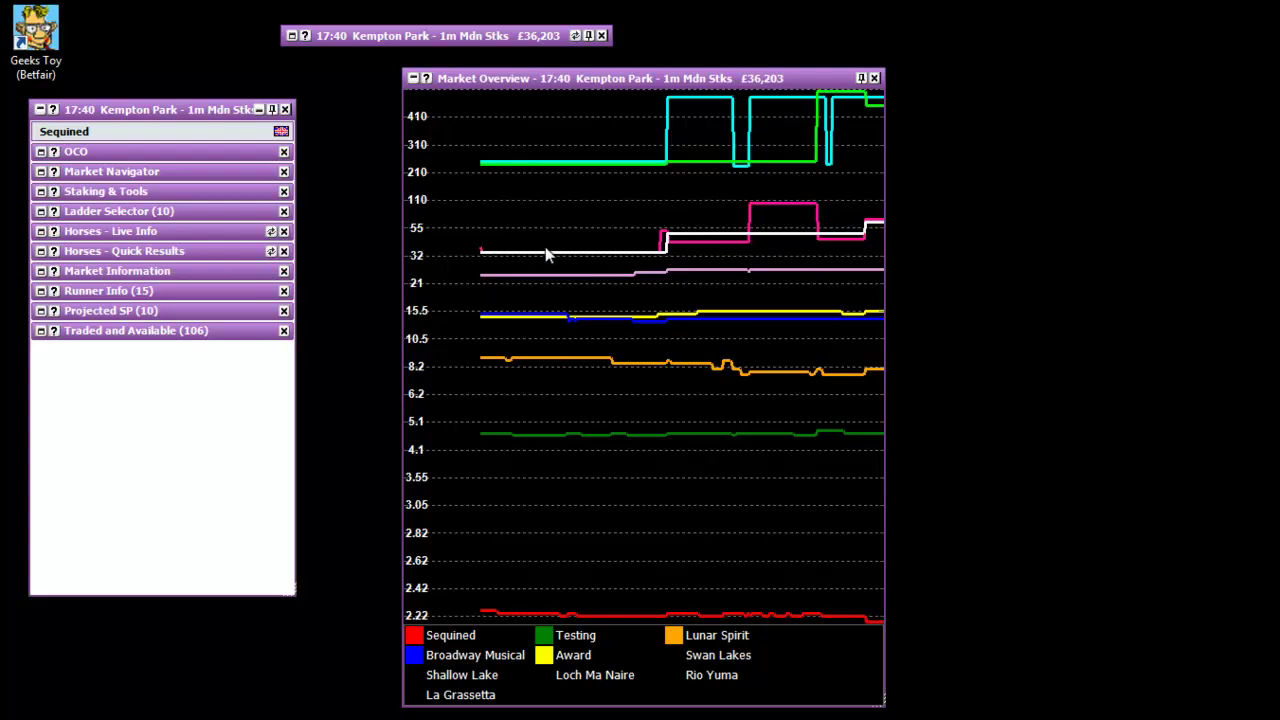
right_click(530, 310)
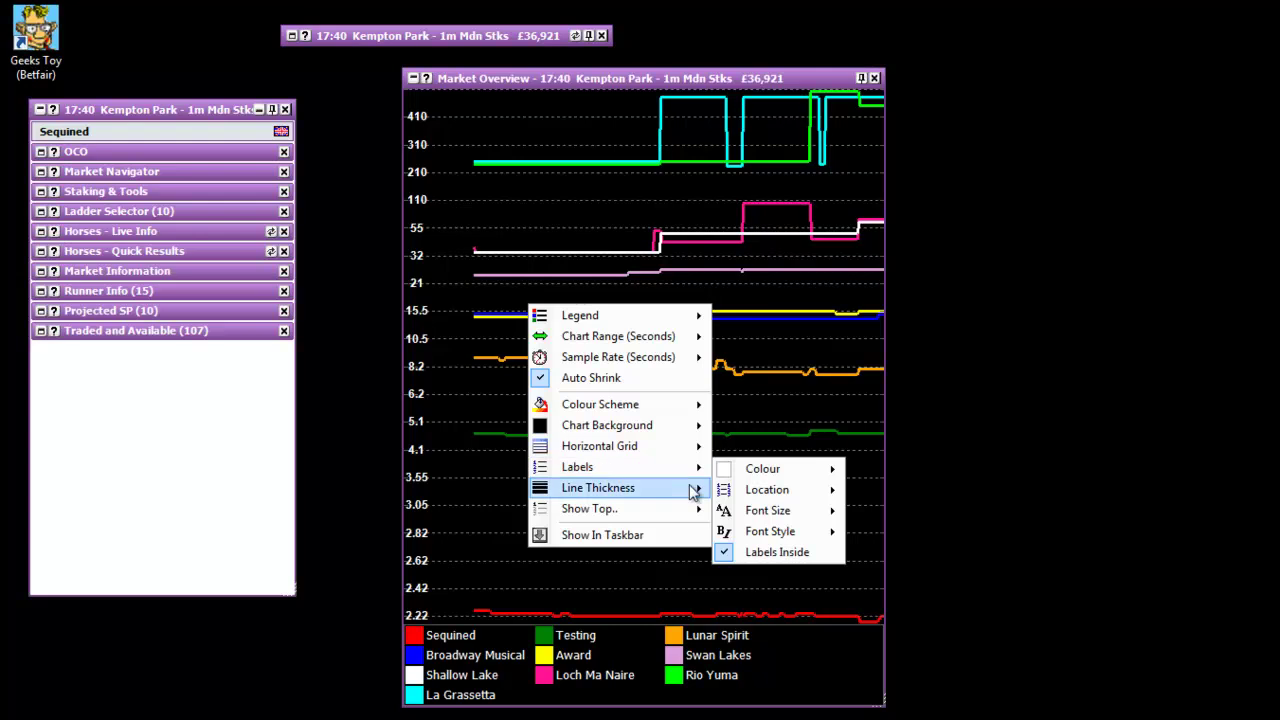
mouse_move(683, 509)
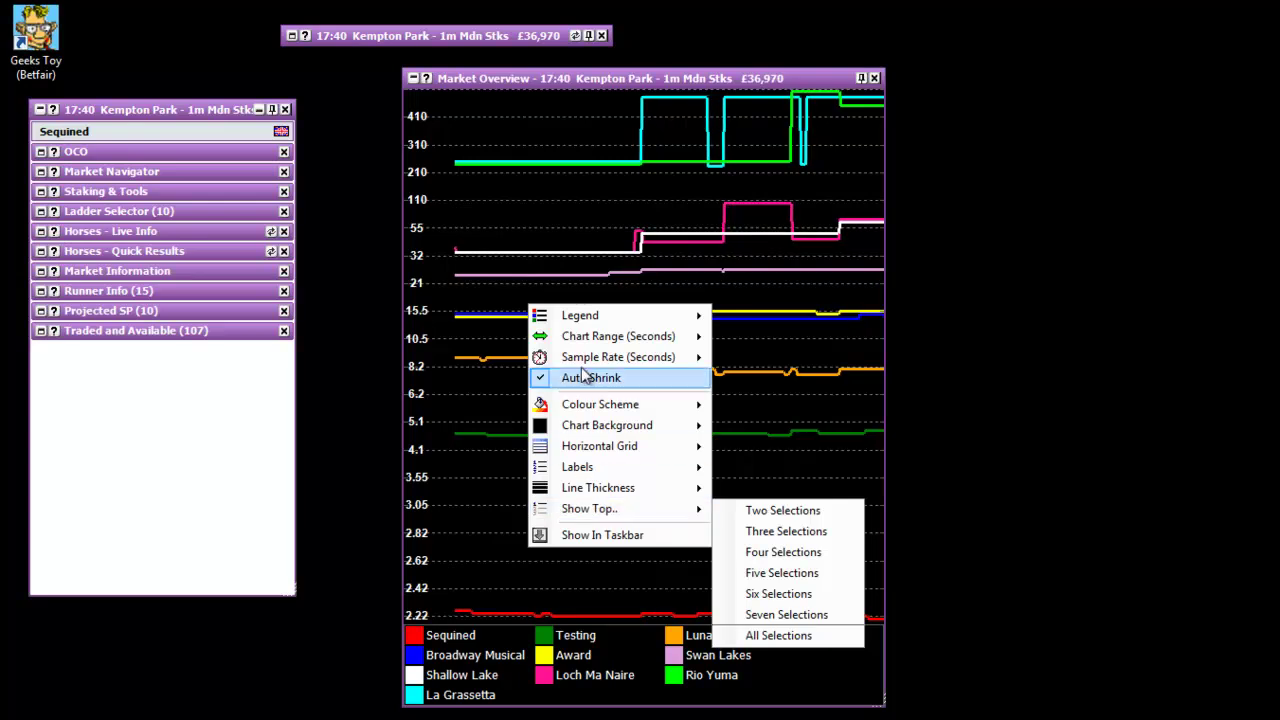
mouse_move(590, 343)
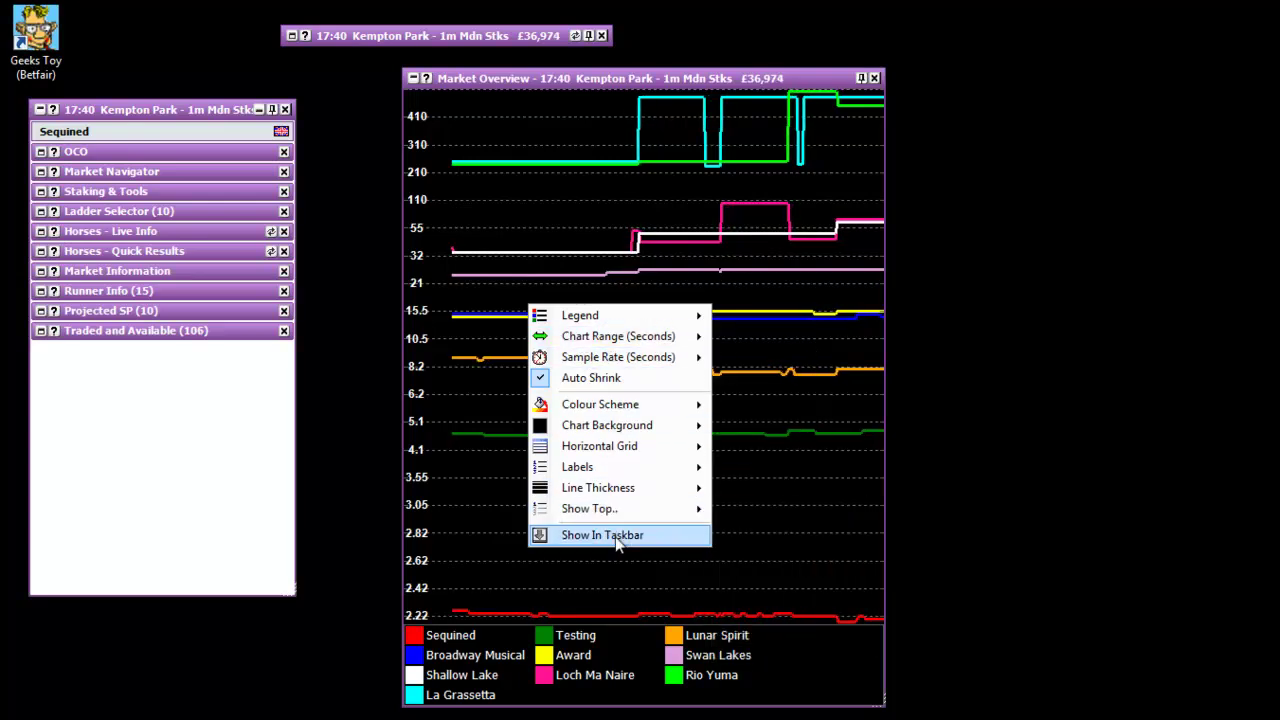
mouse_move(637, 315)
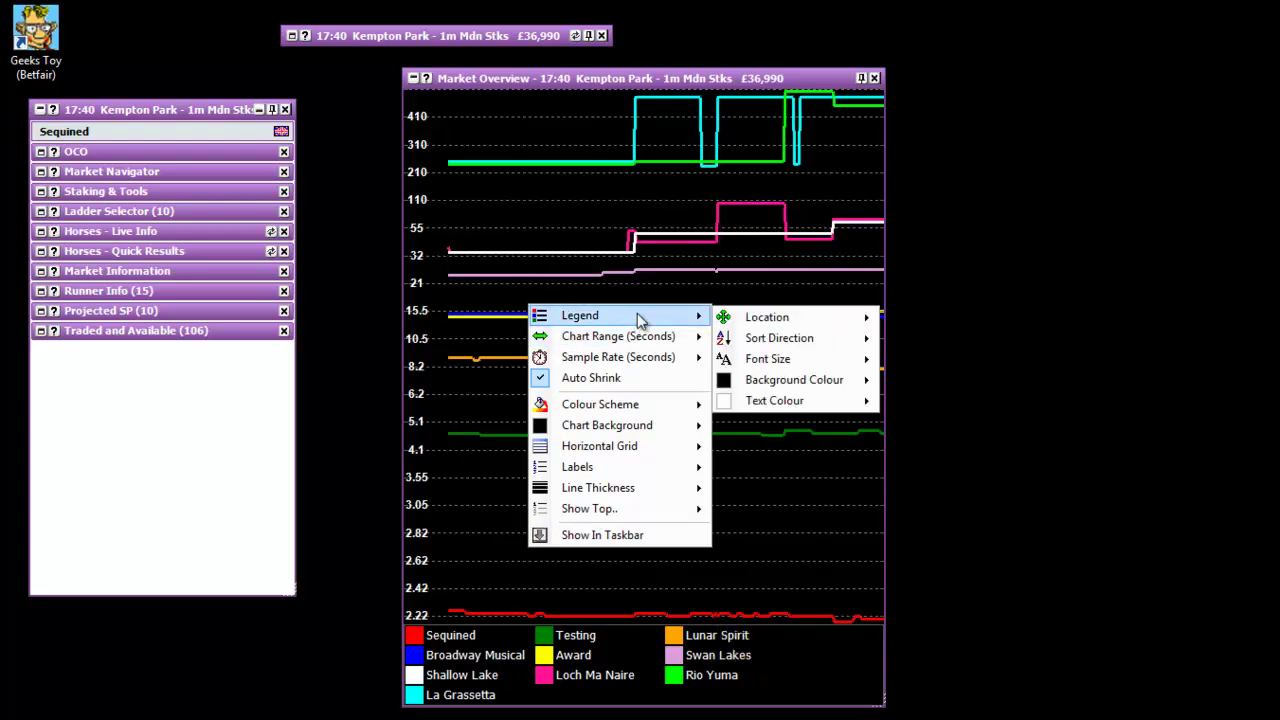
left_click(630, 228)
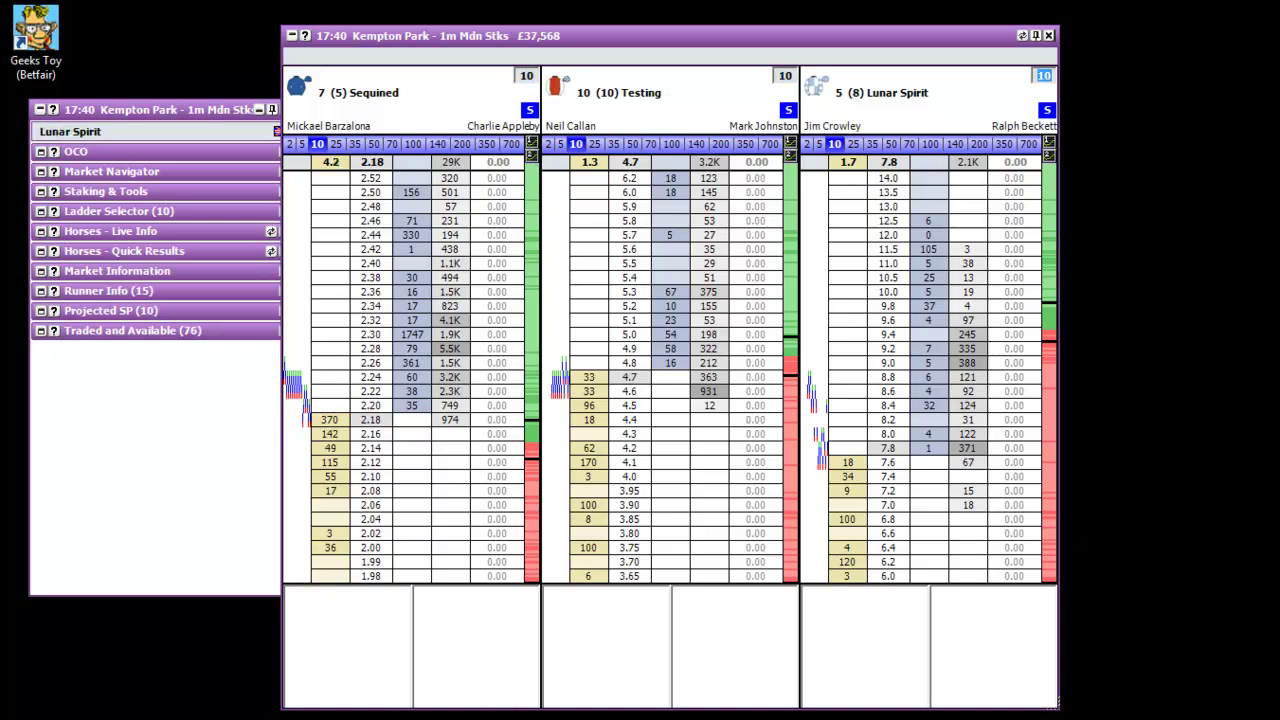
- Move the Sequined chart to the lower middle of the workspace and collapse the Kempton Park ladder window
left_click_drag(1101, 633, 601, 400)
left_click(395, 277)
left_click(291, 36)
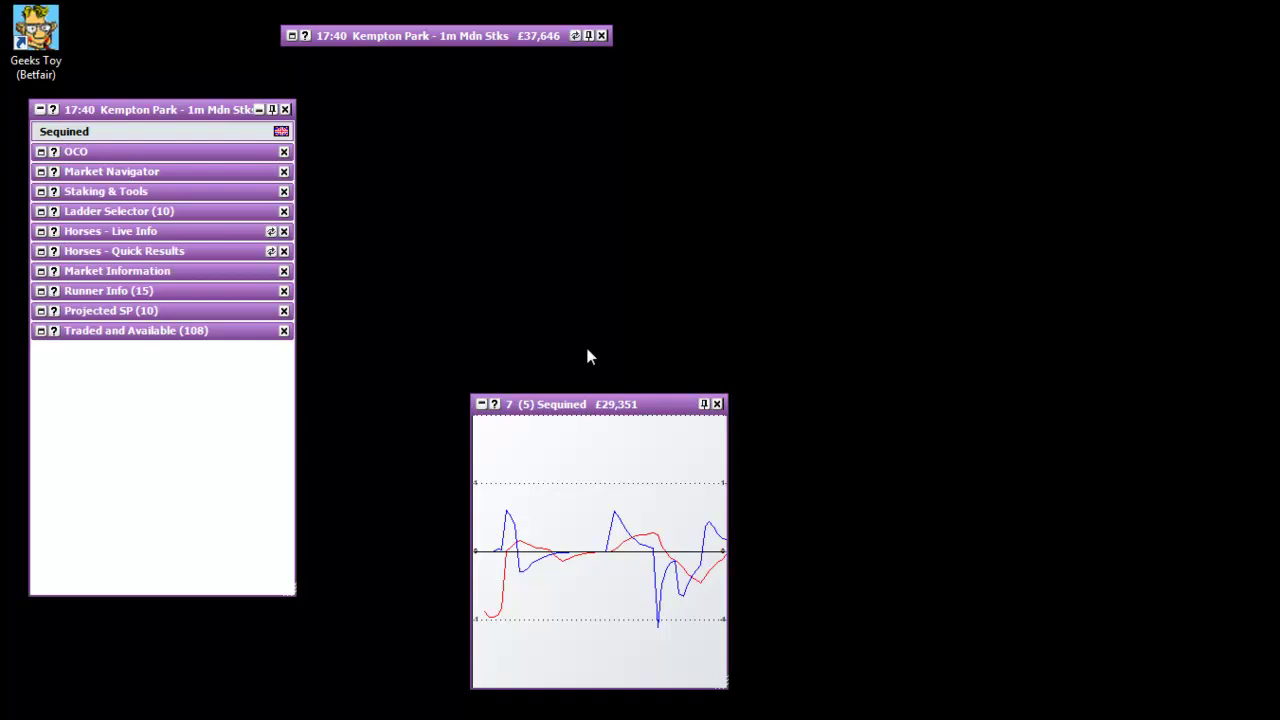
- Adjust window pinning so the Sequined chart sits in front of the expanded ladders, and move it beside the Lunar Spirit ladder
left_click(704, 406)
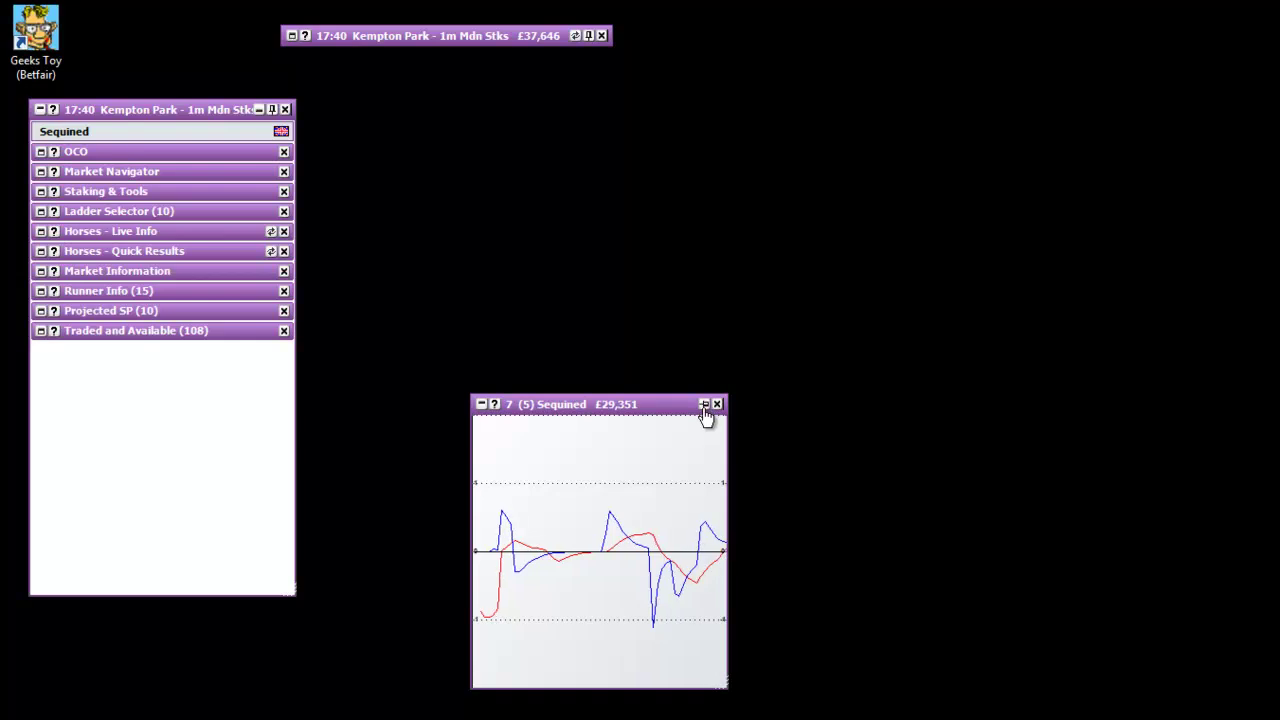
left_click(291, 36)
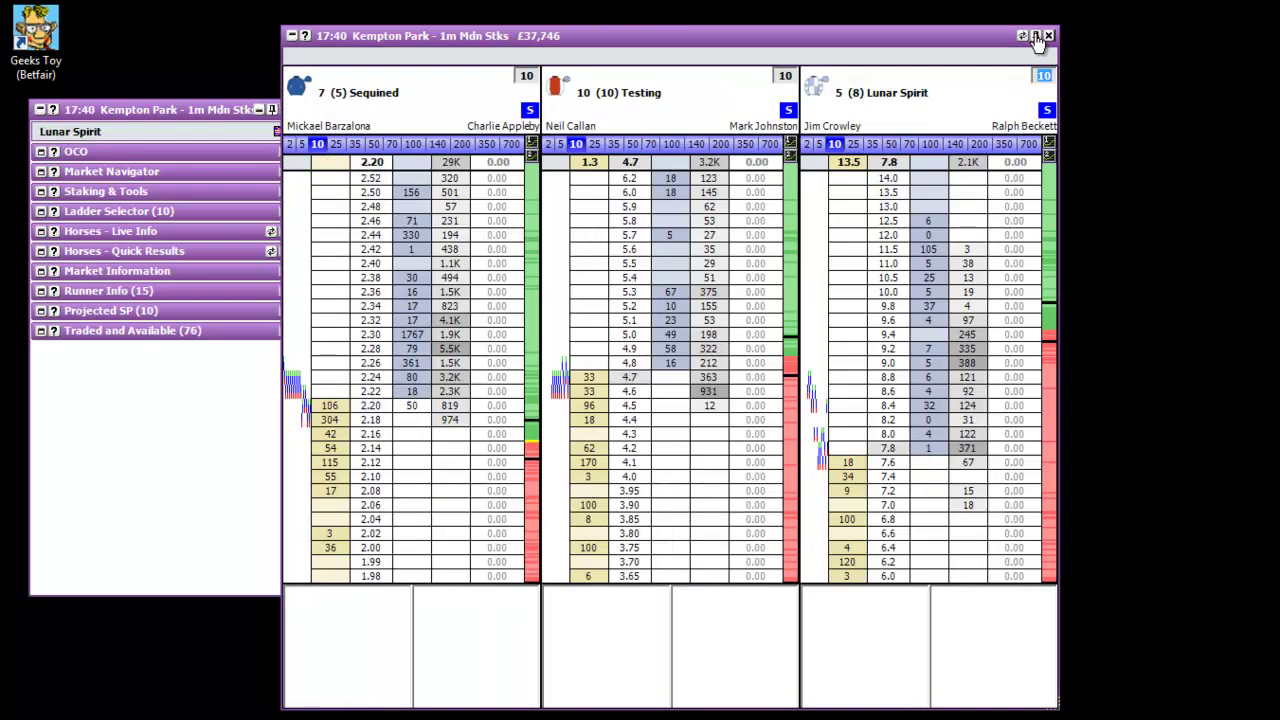
left_click(480, 404)
left_click_drag(591, 404, 490, 345)
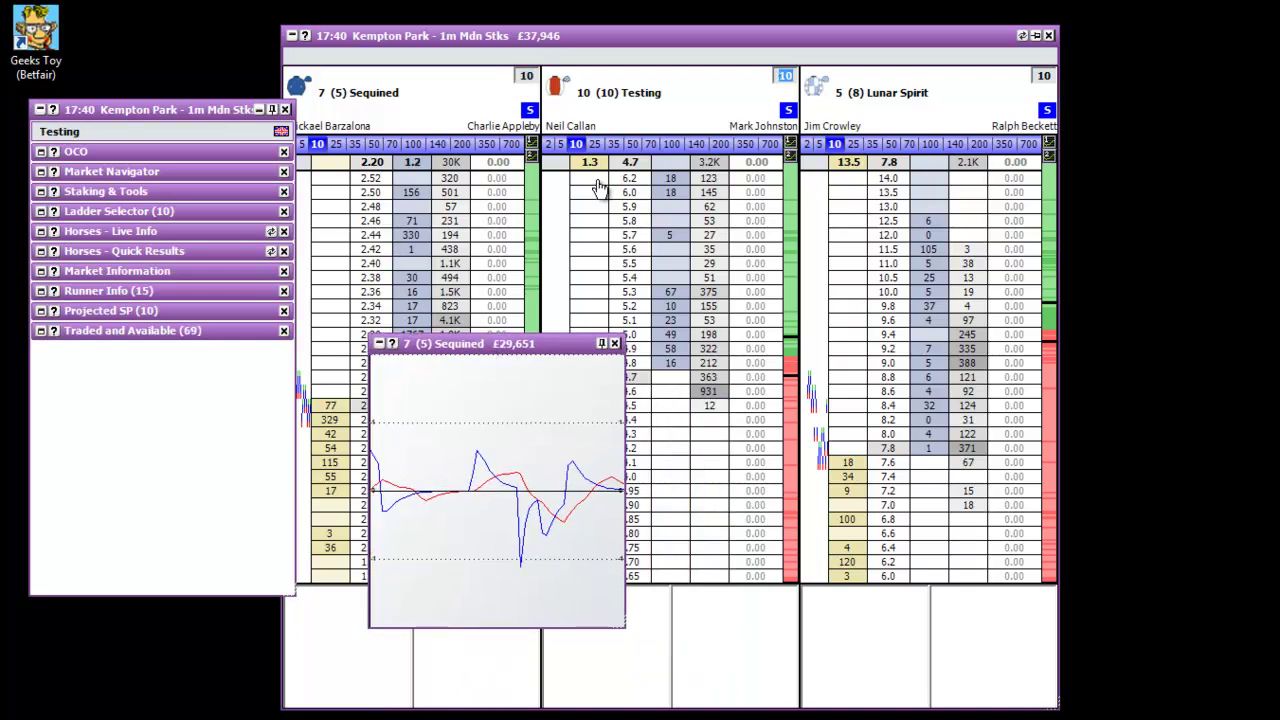
left_click_drag(513, 346, 1153, 295)
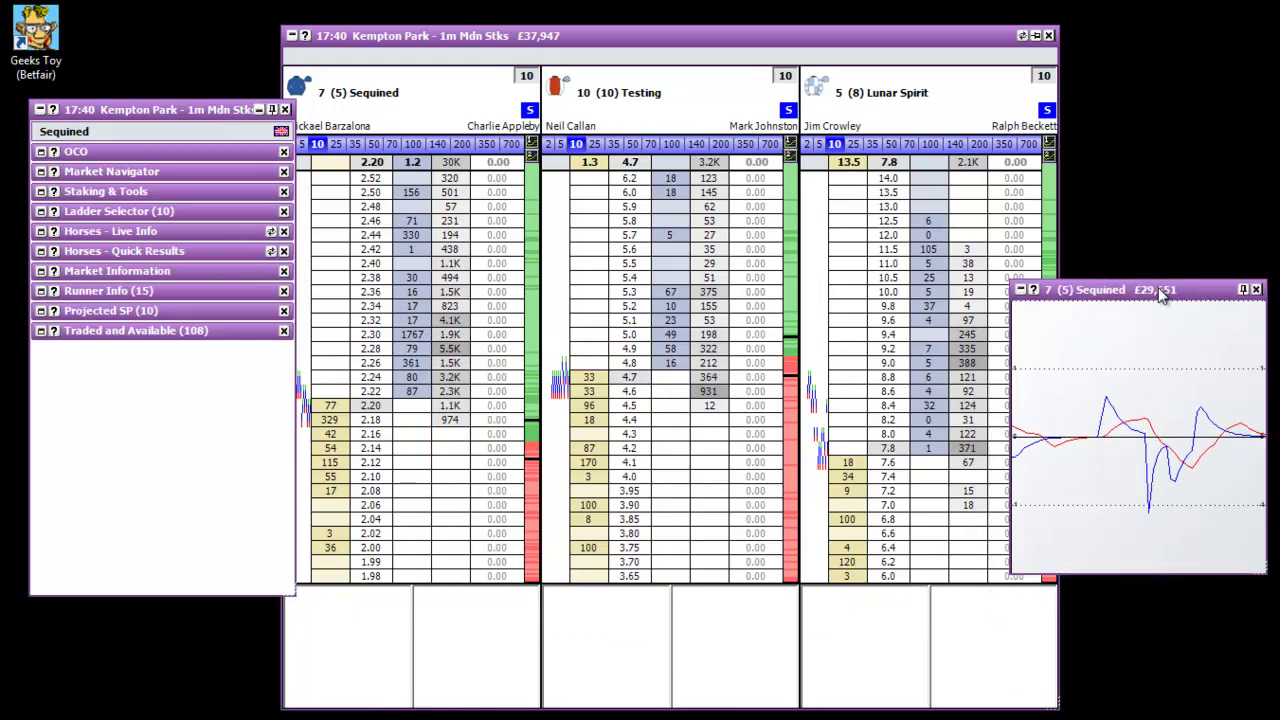
- Review the market's streaming chart options and keep Multi Selection Ladder
right_click(125, 142)
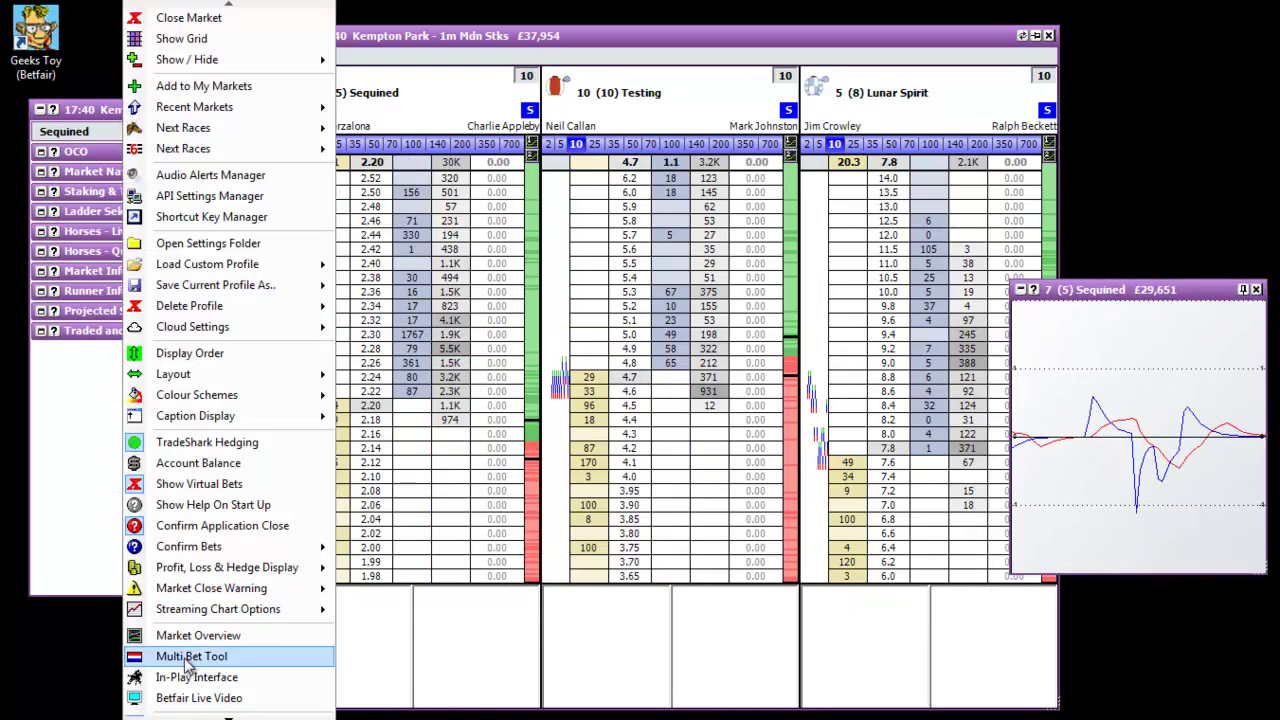
mouse_move(229, 616)
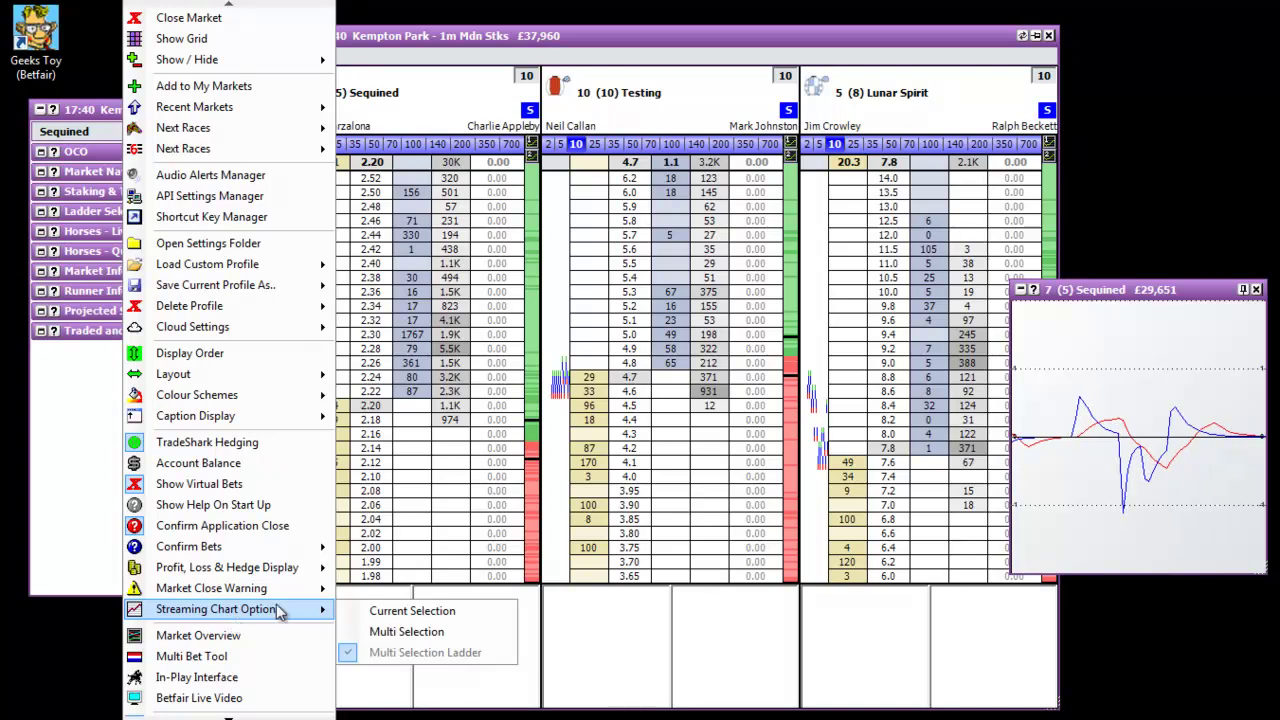
left_click(425, 652)
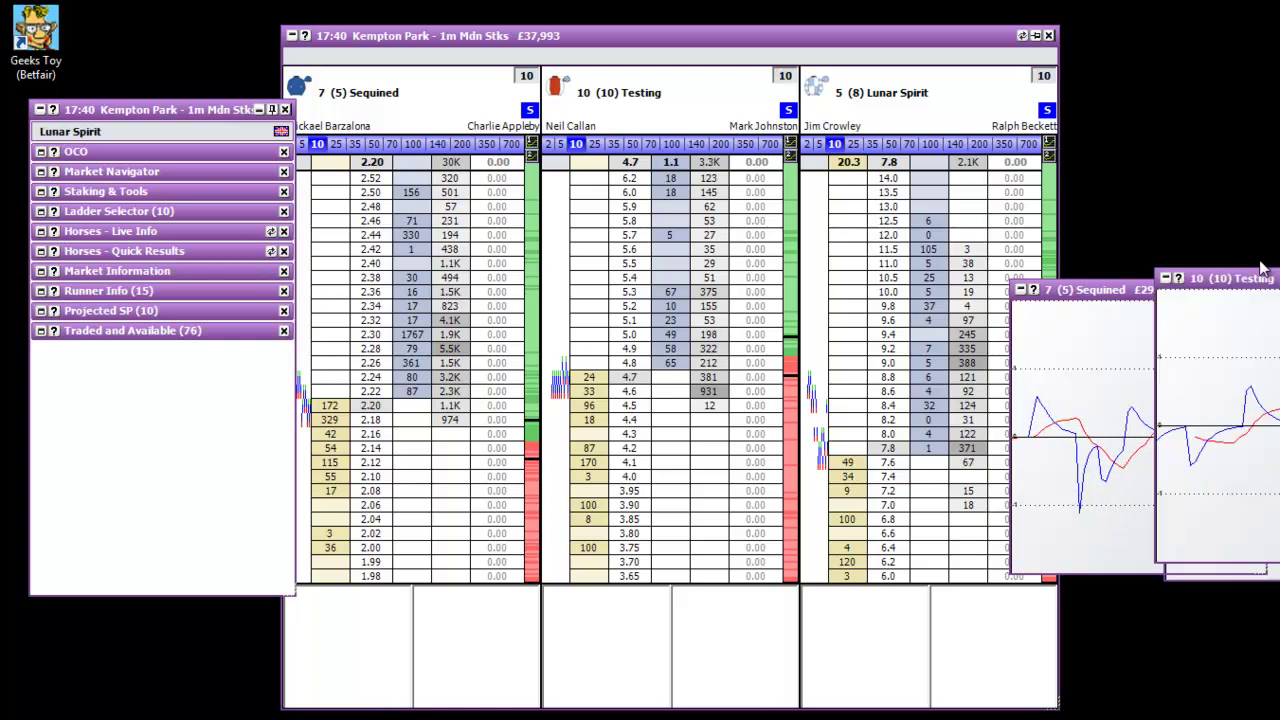
- Arrange the Testing chart directly above the Sequined chart with a small gap between them
left_click_drag(1128, 98, 1128, 20)
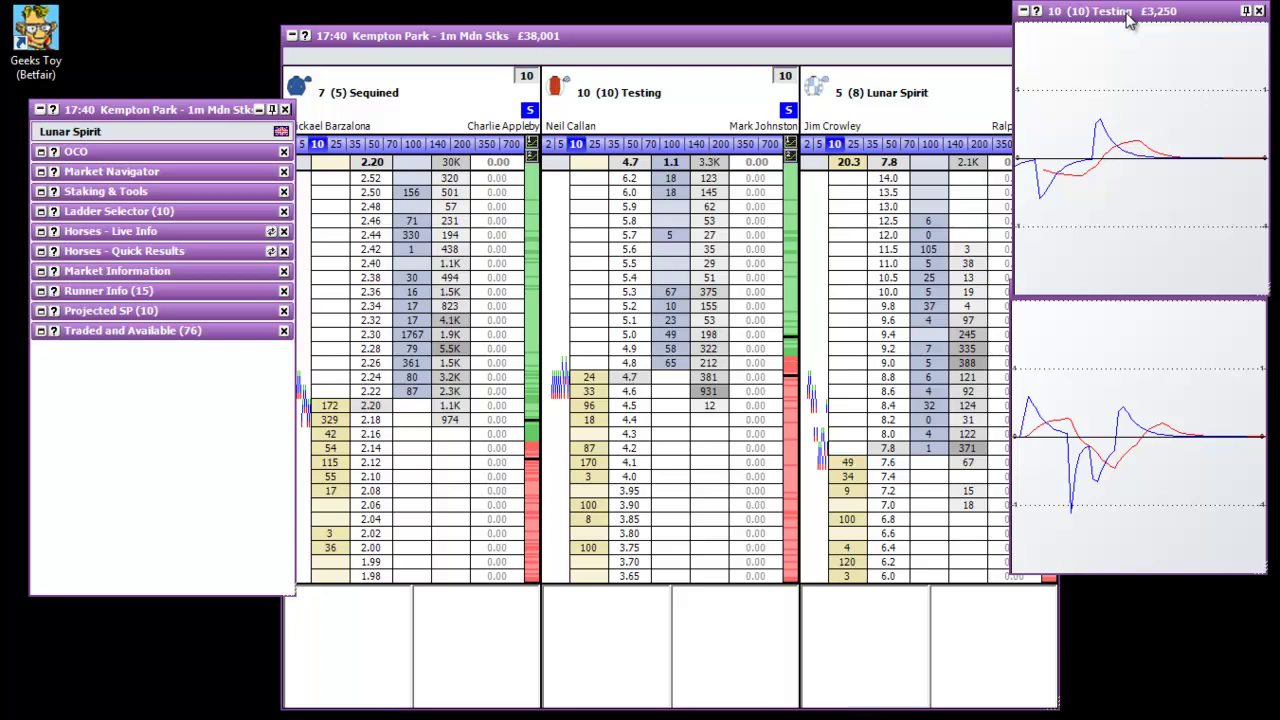
left_click(1094, 346)
left_click_drag(1112, 292, 1113, 340)
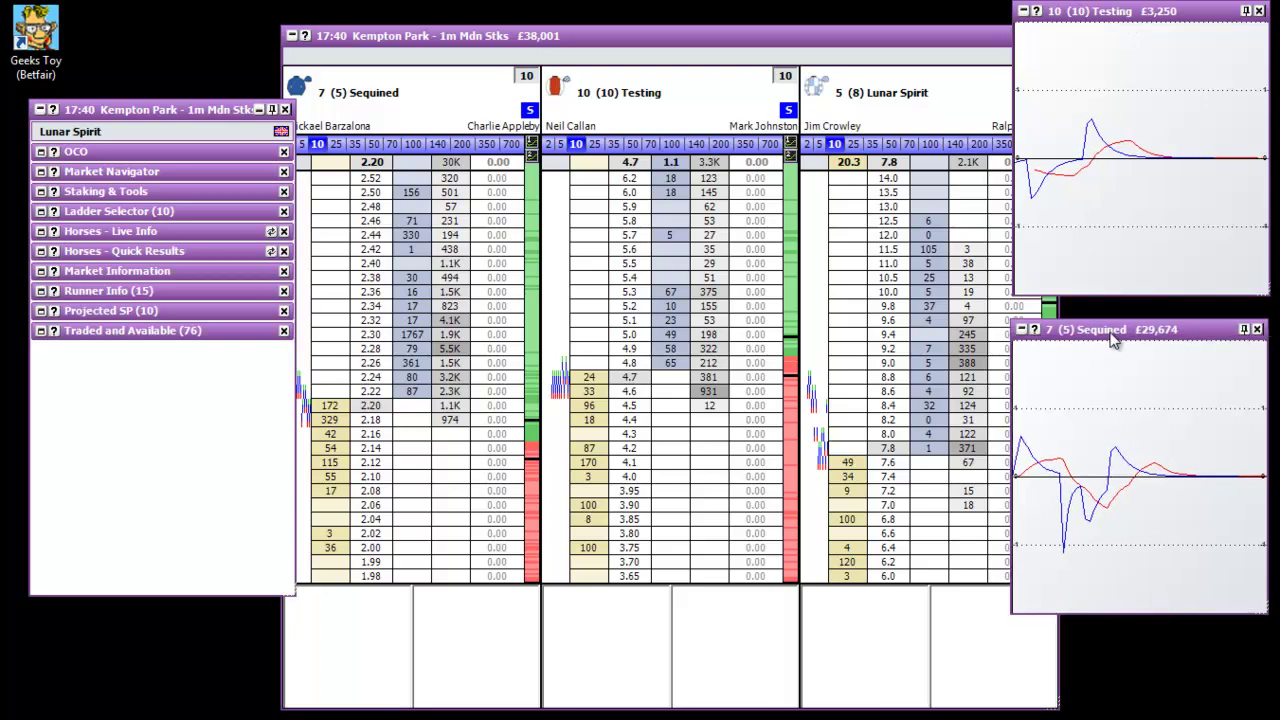
- Close the Testing chart and set the market's streaming chart option to Current Selection
left_click(1258, 11)
right_click(135, 131)
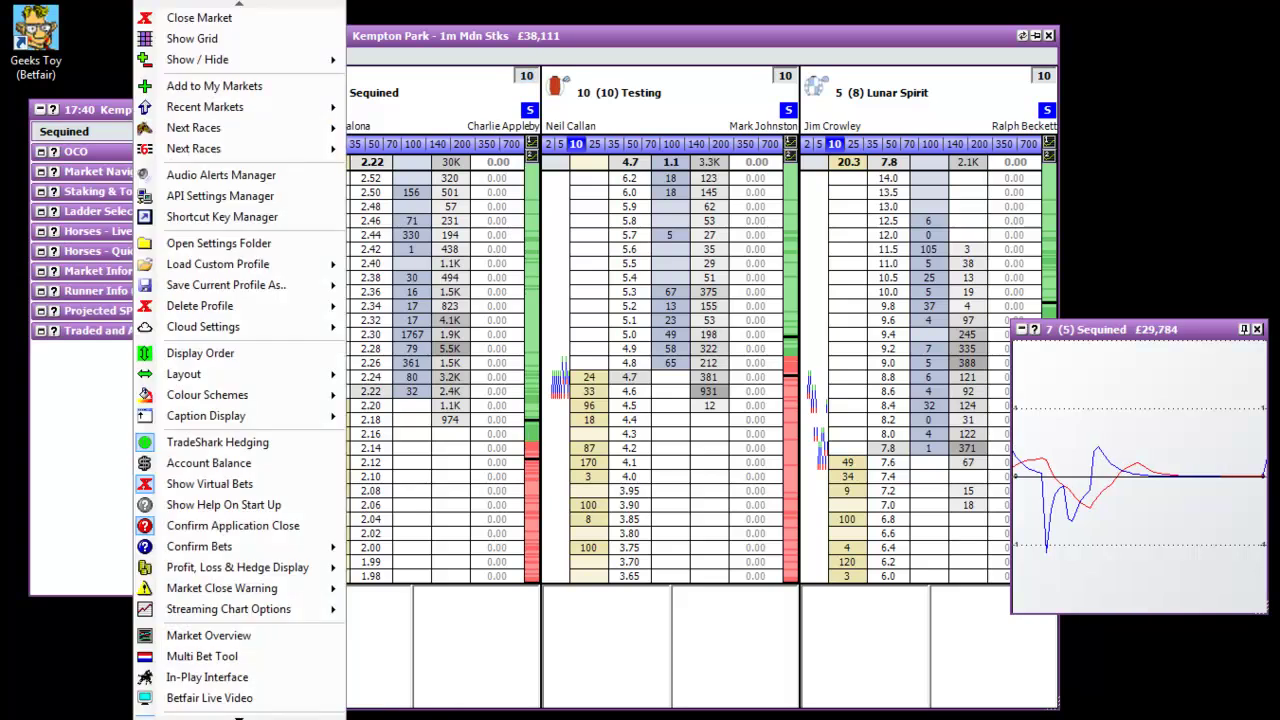
mouse_move(280, 612)
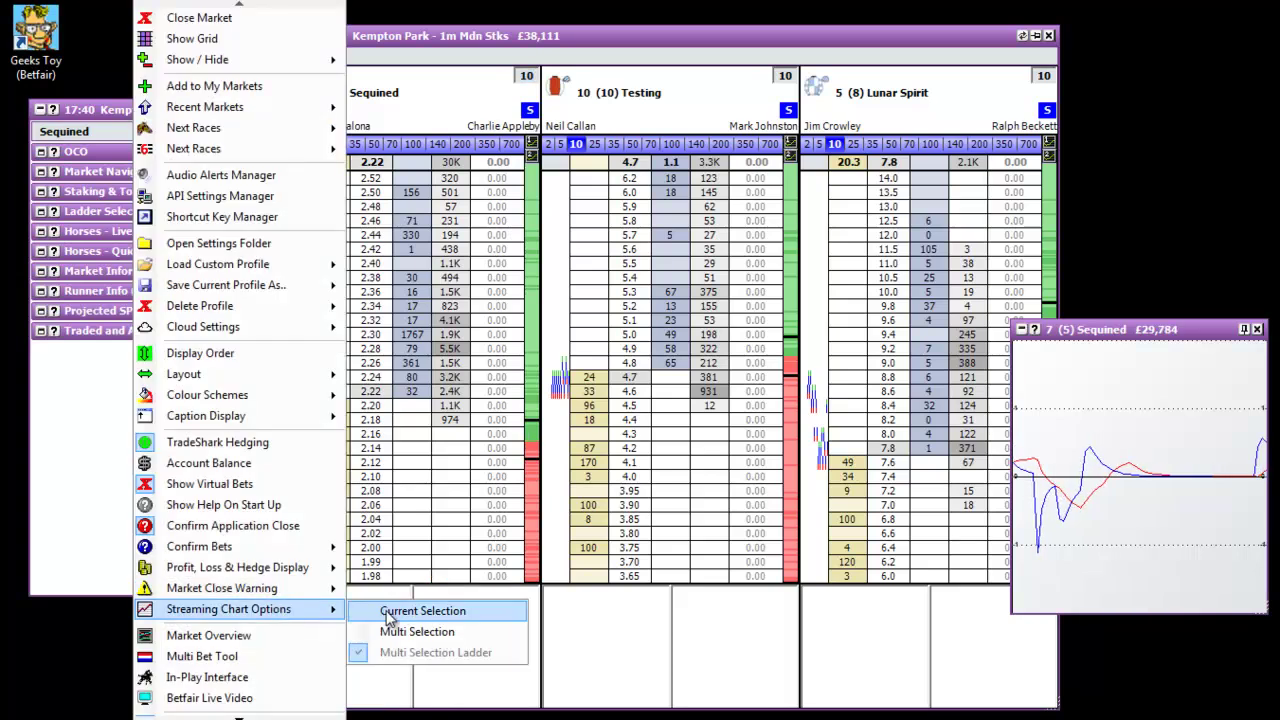
left_click(430, 611)
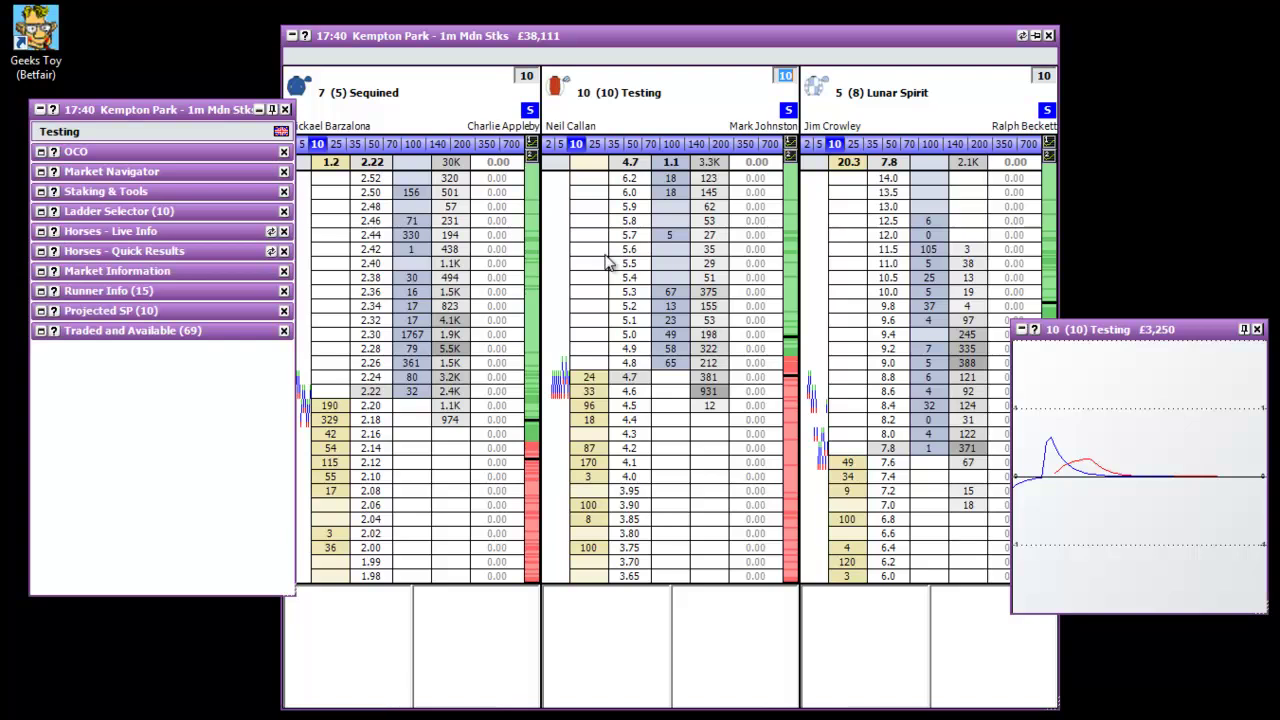
- Select the Lunar Spirit, Testing and Sequined ladders in turn to view each runner's chart in the same chart window
left_click(930, 512)
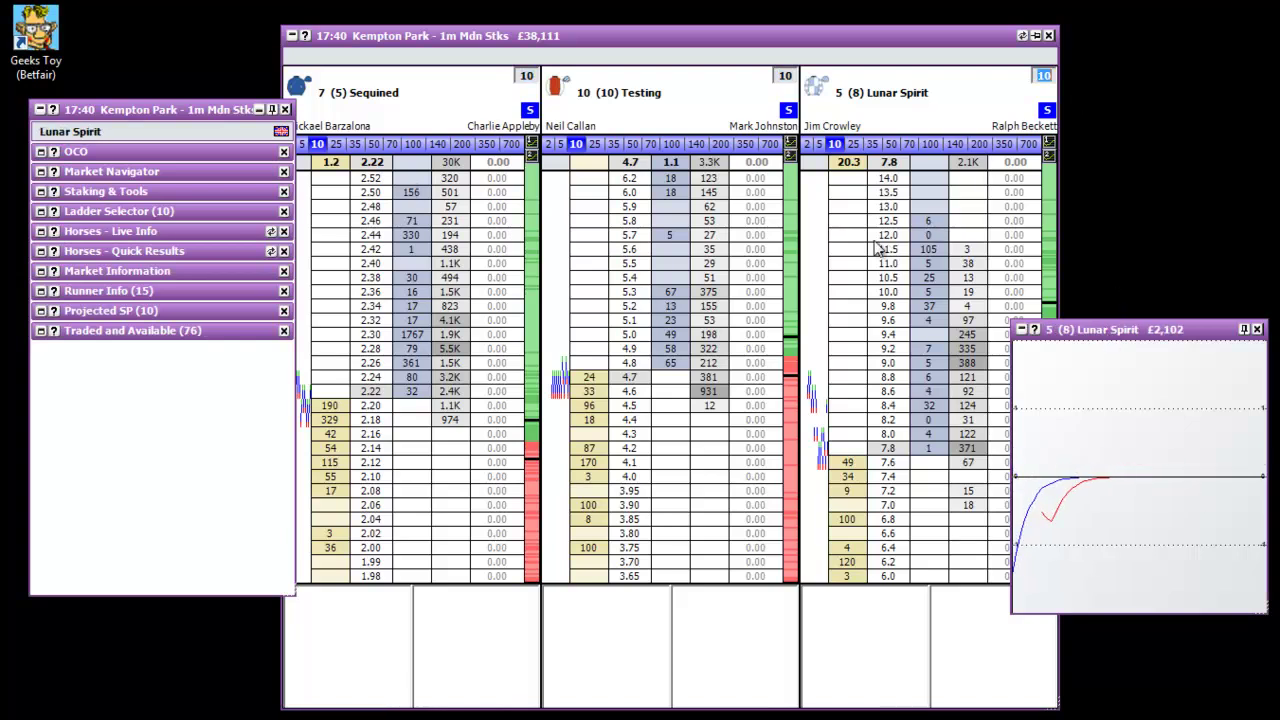
left_click(770, 242)
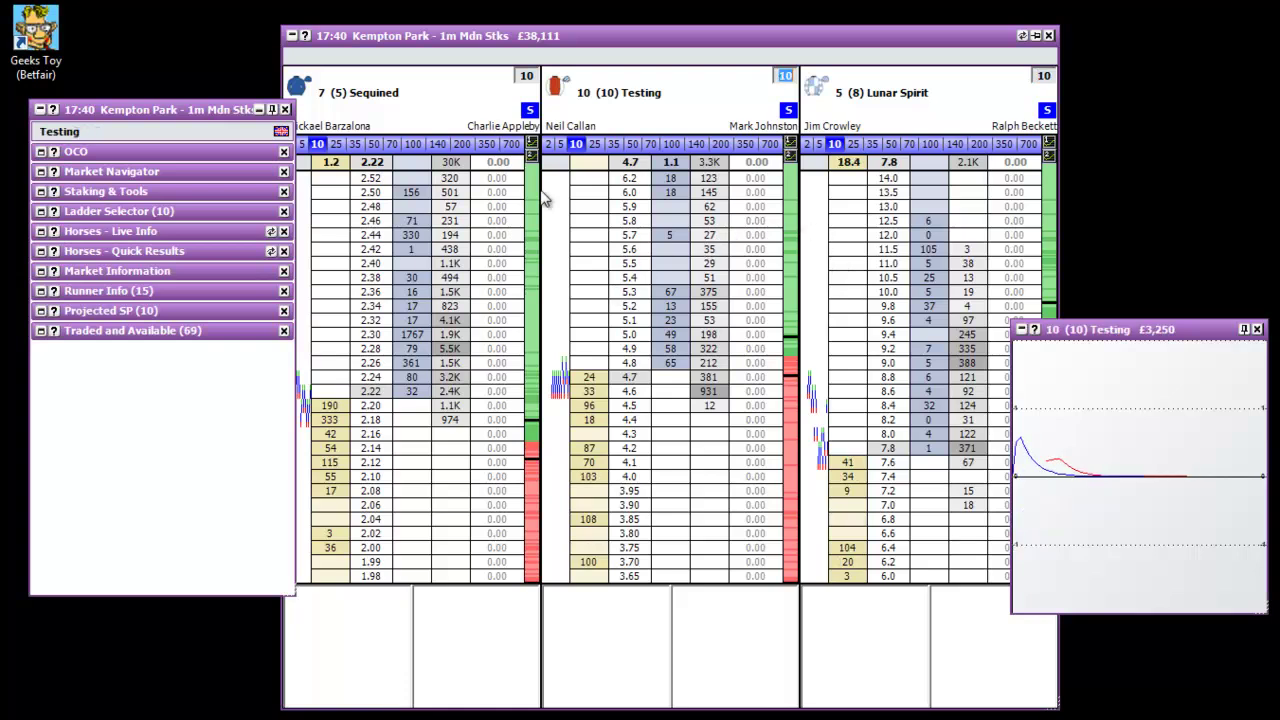
left_click(497, 207)
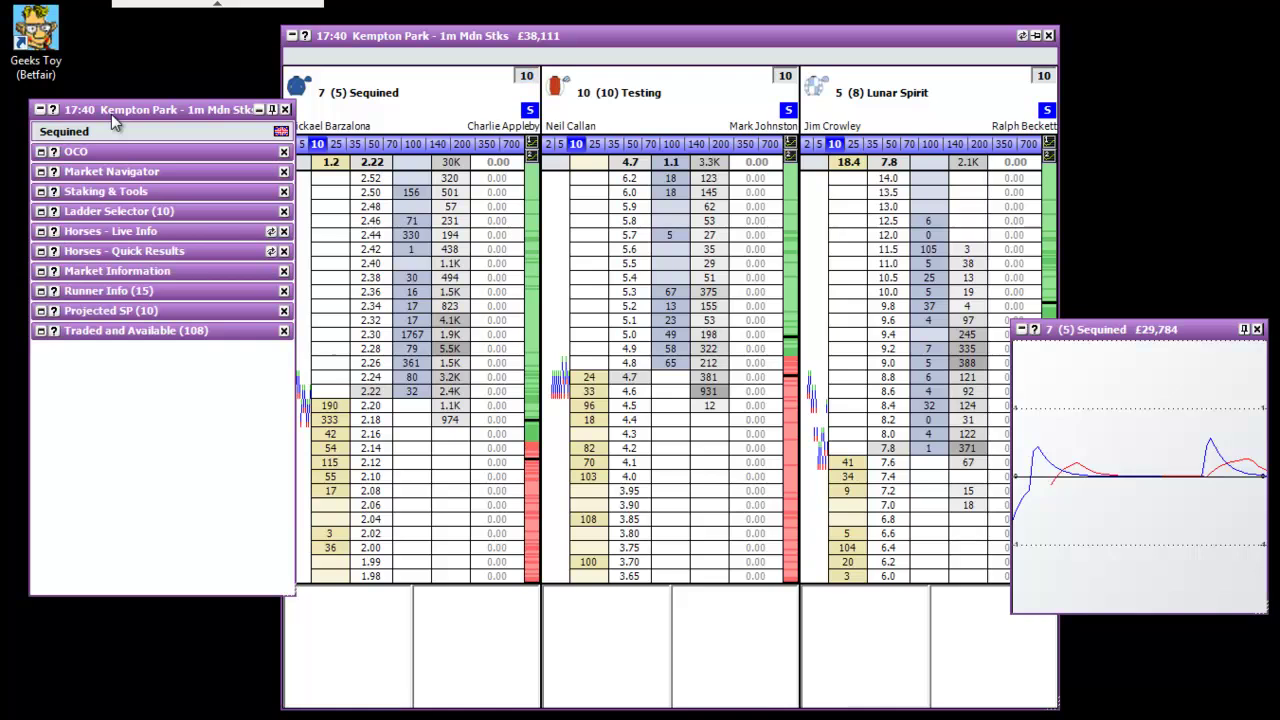
- Set the market's streaming chart option to Multi Selection Ladder
right_click(113, 132)
mouse_move(180, 608)
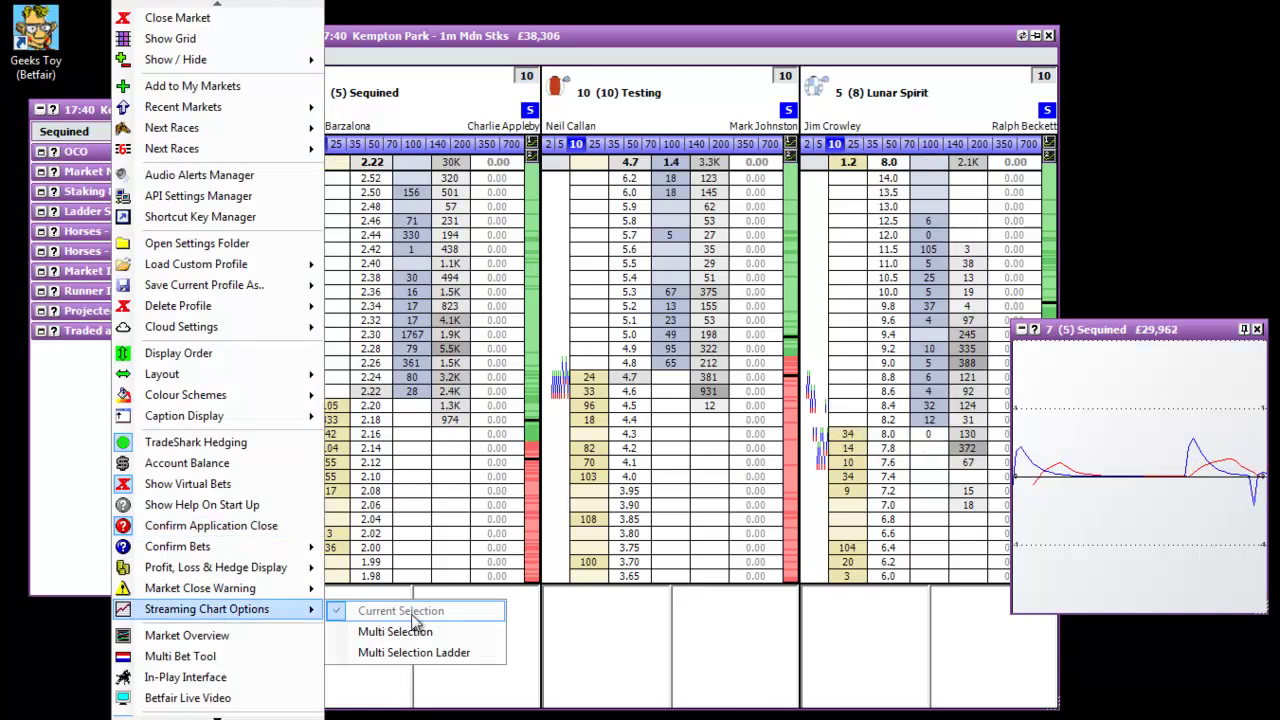
left_click(440, 652)
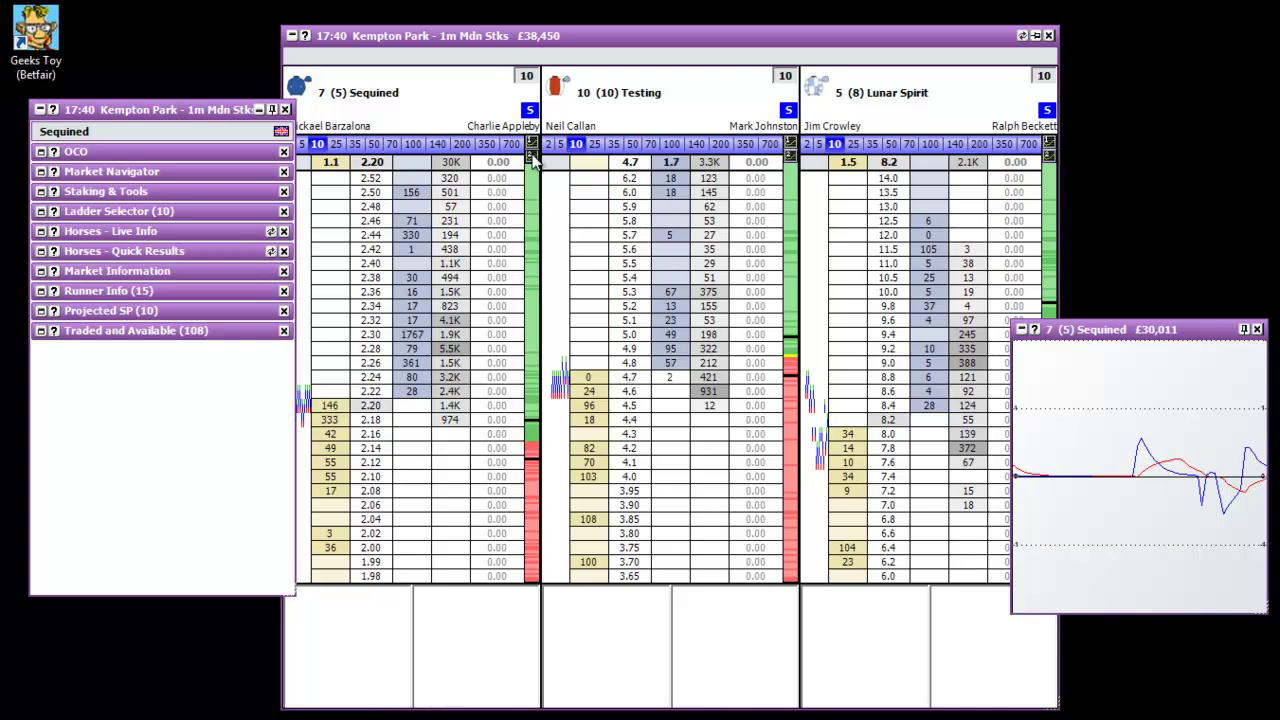
- Open a candlestick chart for Sequined, narrow its window and place it just above the Sequined MACD chart
left_click(1048, 155)
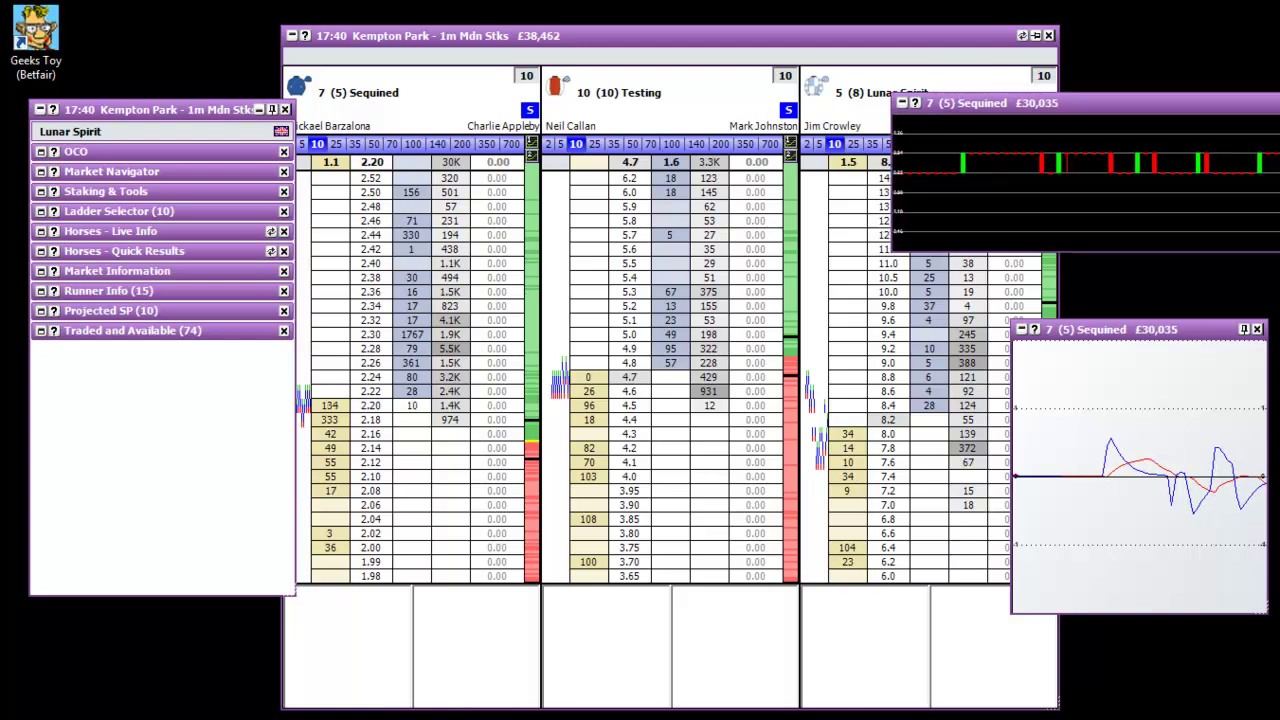
left_click_drag(1278, 251, 1190, 242)
left_click_drag(1043, 110, 1138, 163)
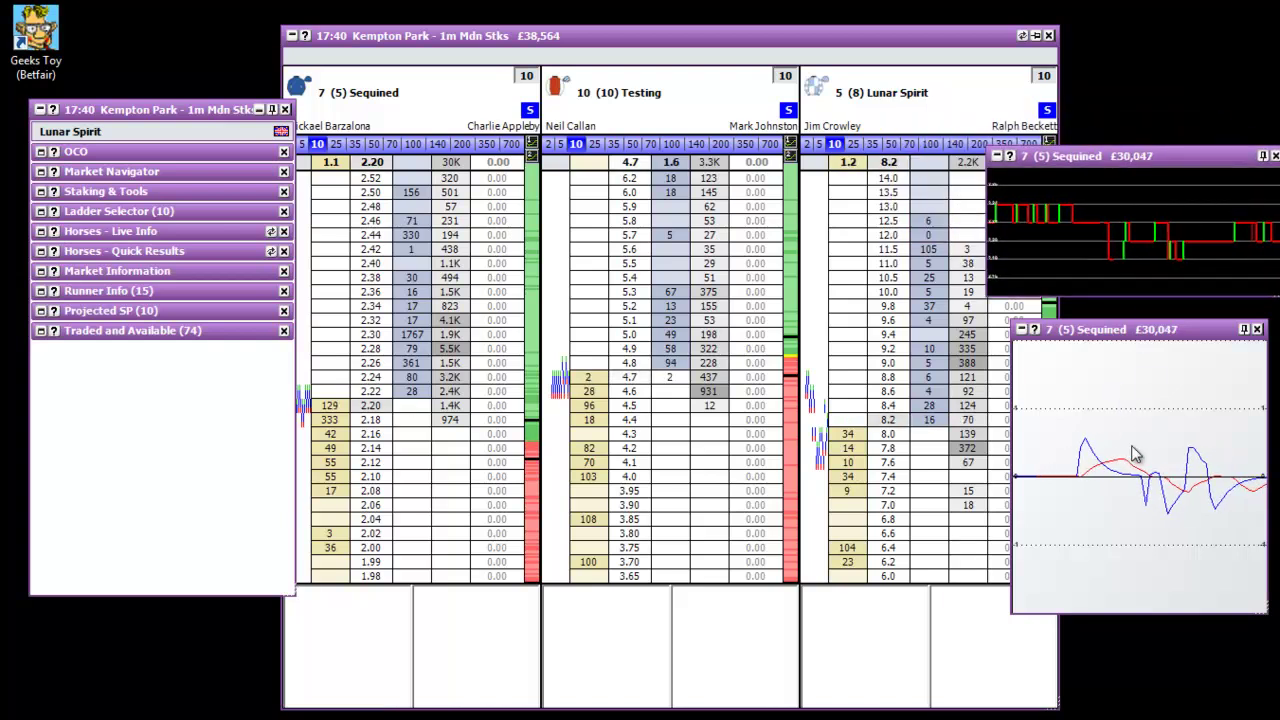
- Change the Sequined MACD chart to the Price/Volume over time chart and close the Sequined candlestick chart
right_click(1074, 392)
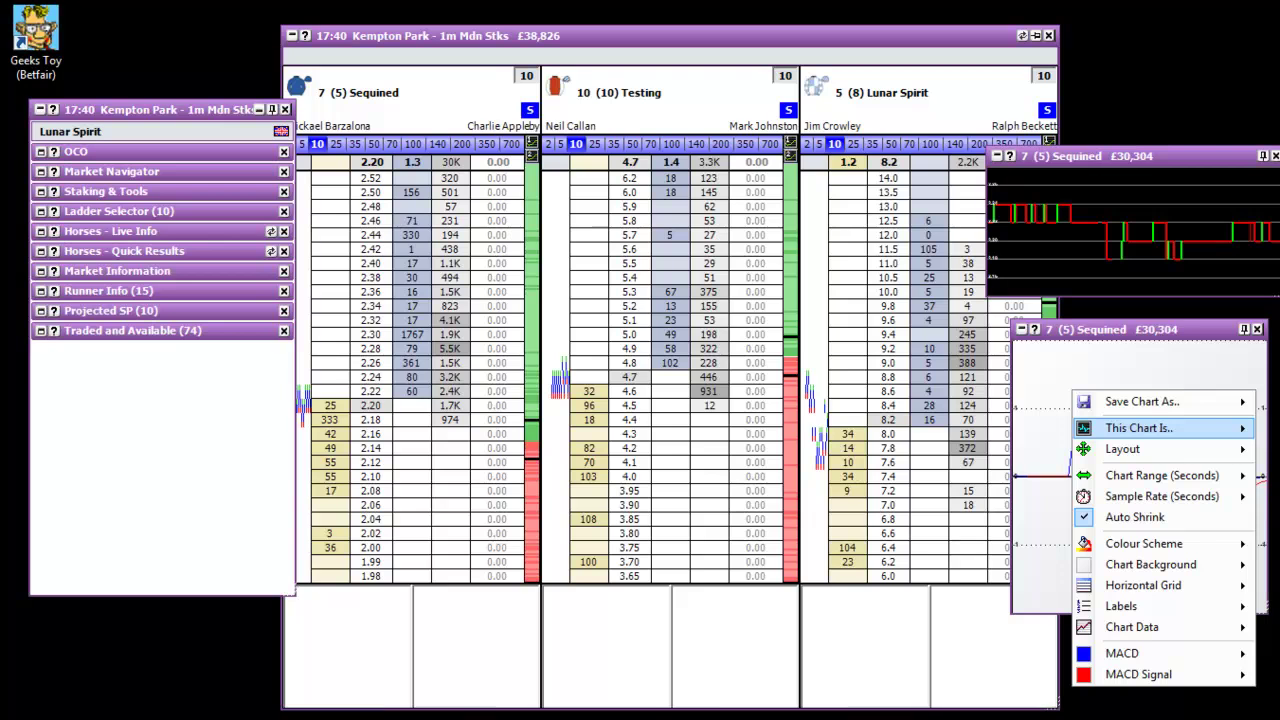
left_click(1068, 487)
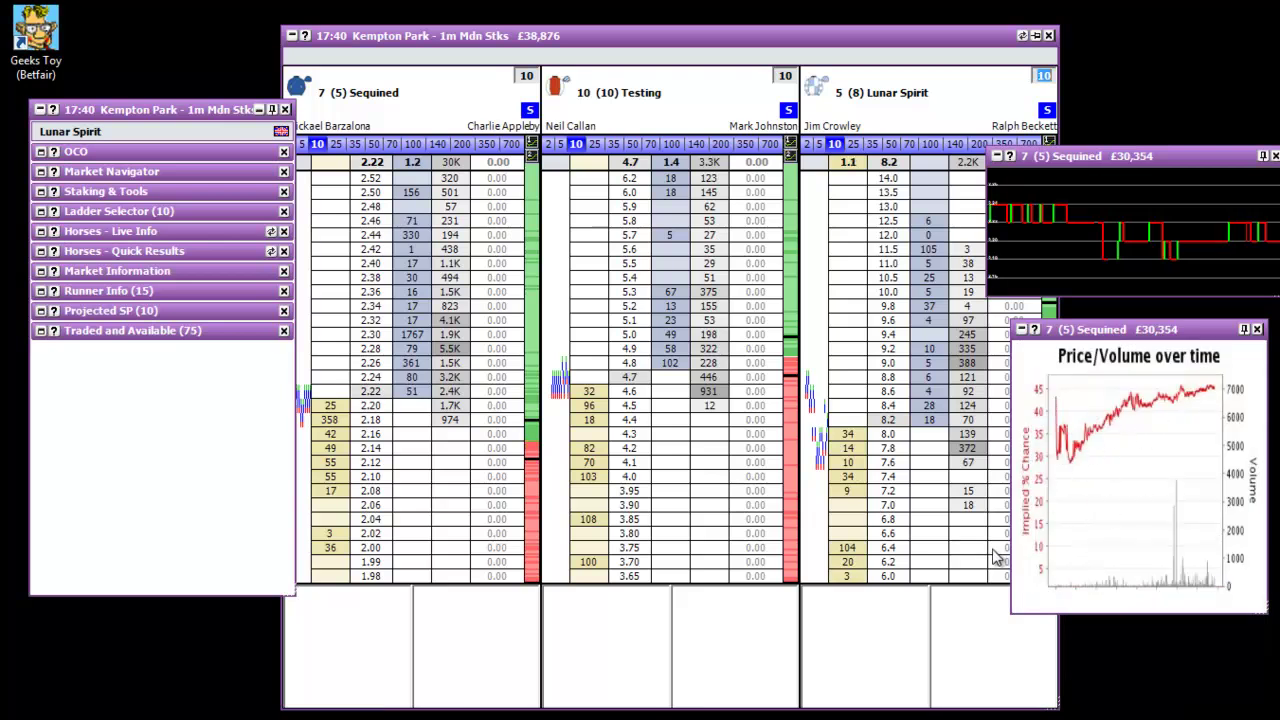
left_click(1275, 156)
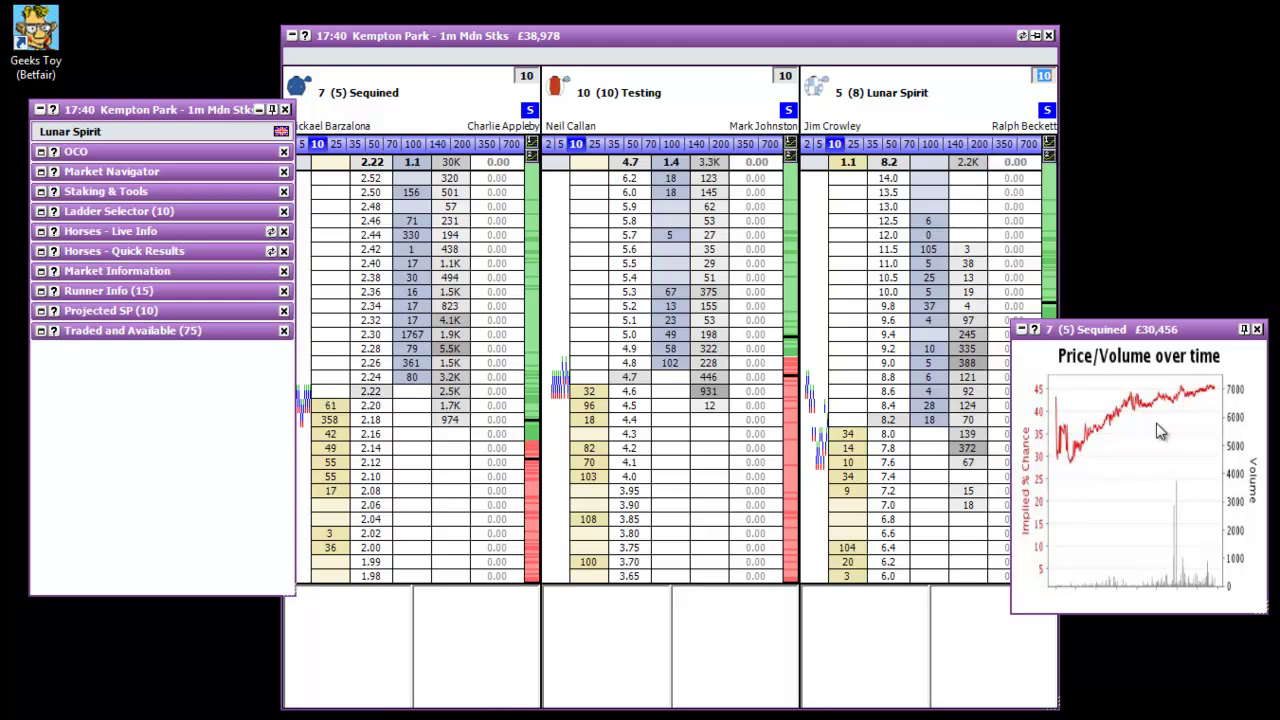
- Move the Sequined Price/Volume over time chart so that it overlaps the Lunar Spirit ladder
left_click_drag(1140, 334, 1035, 292)
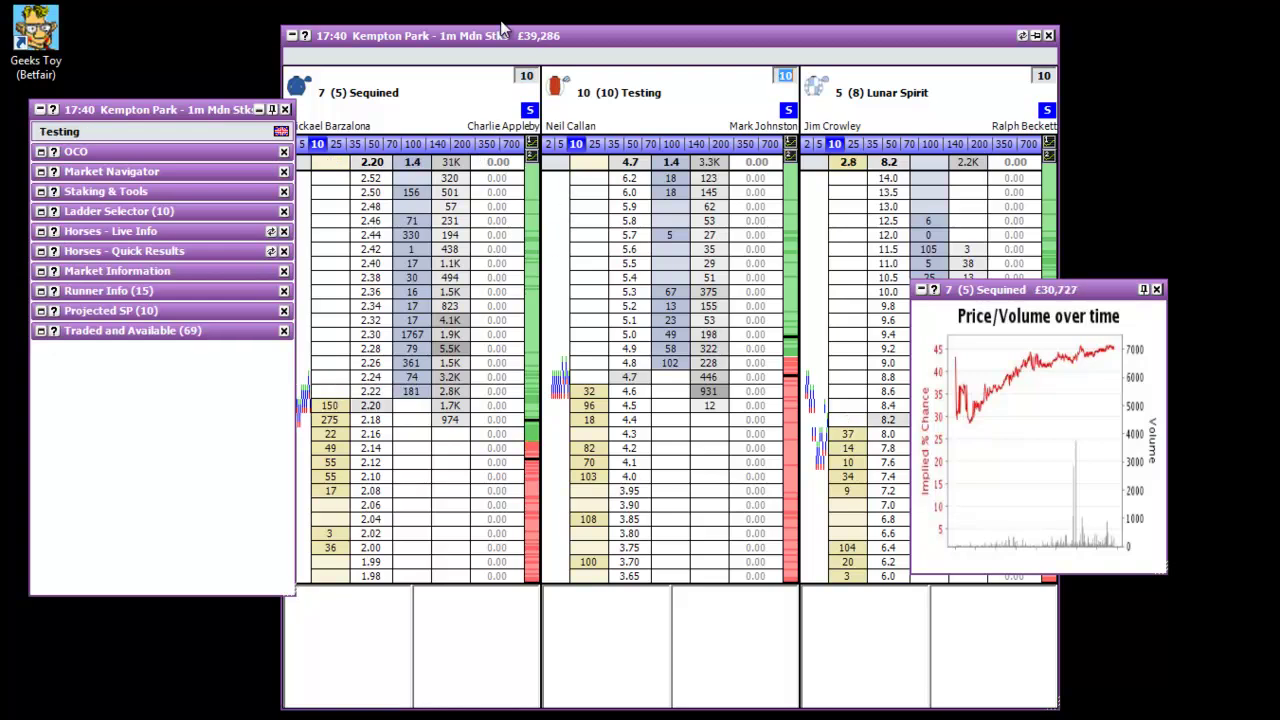
mouse_move(1045, 291)
left_mouse_down()
mouse_move(1147, 225)
mouse_move(975, 232)
mouse_move(1011, 288)
mouse_move(1029, 286)
left_mouse_up()
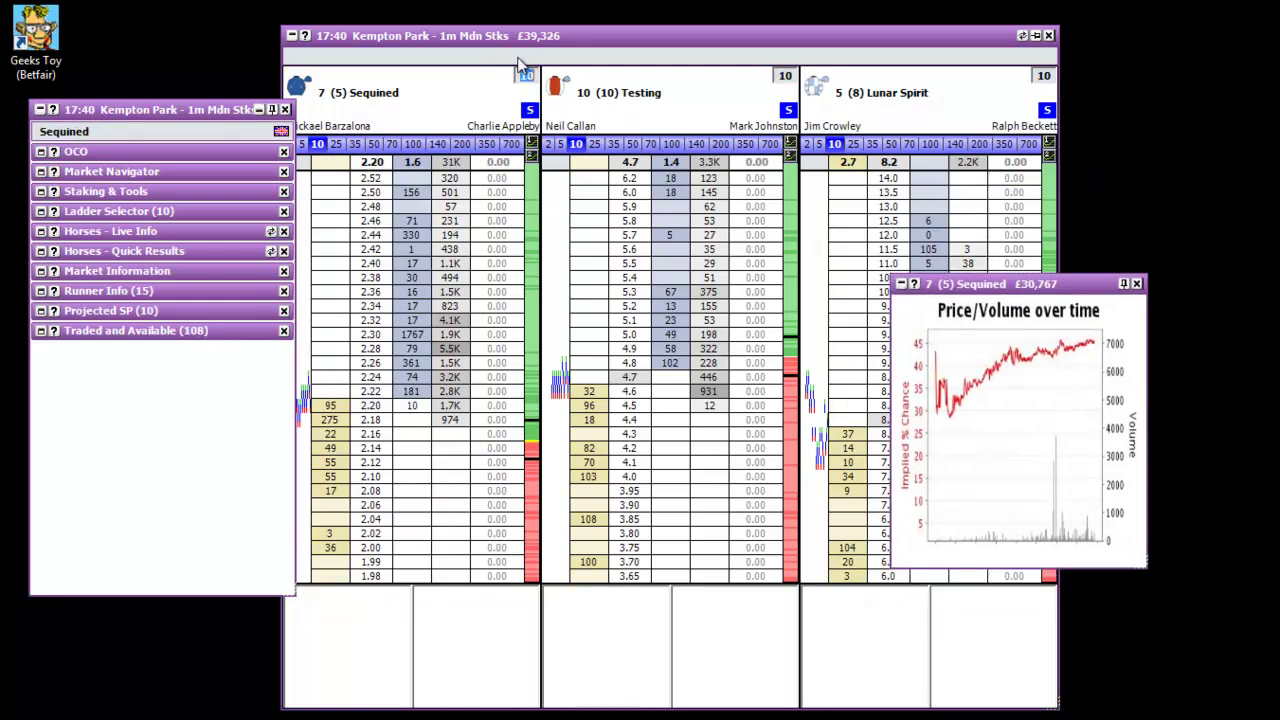